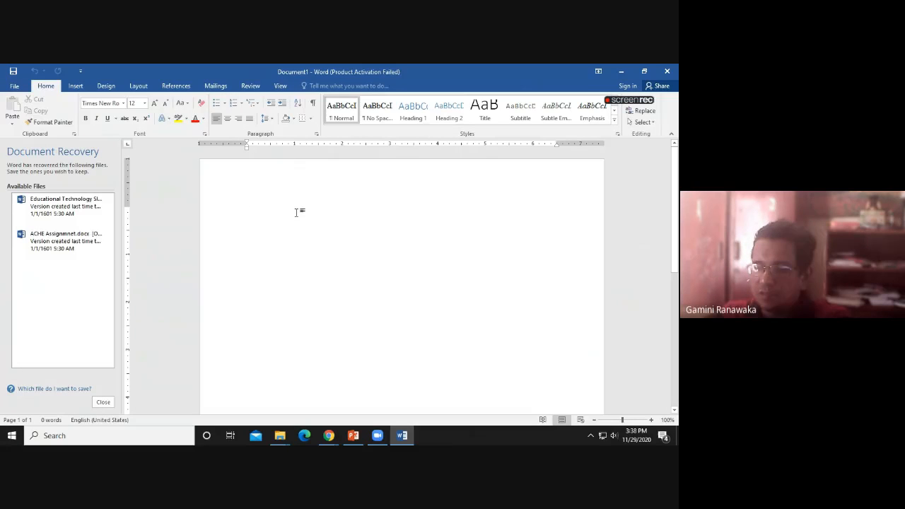
Generate sample paragraphs in the blank document with the formula =rand()
{"action": "type", "text": "=rand"}
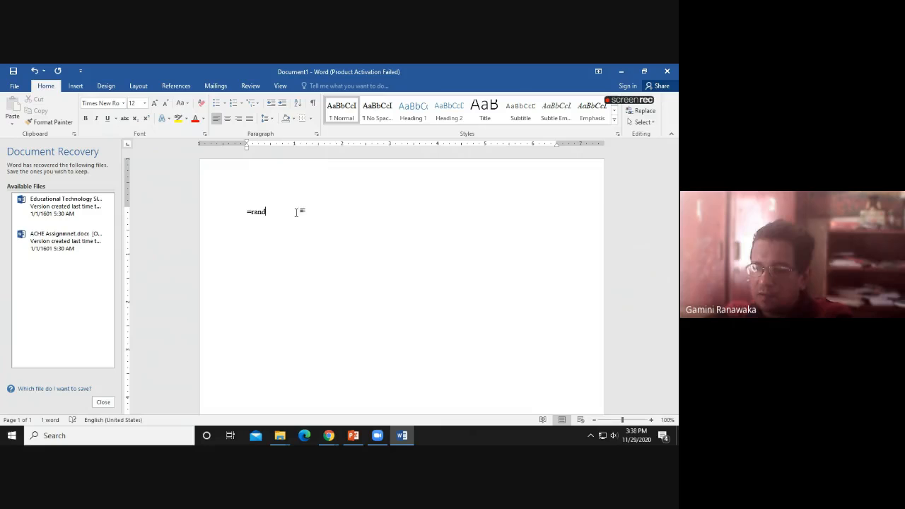
{"action": "type", "text": "()"}
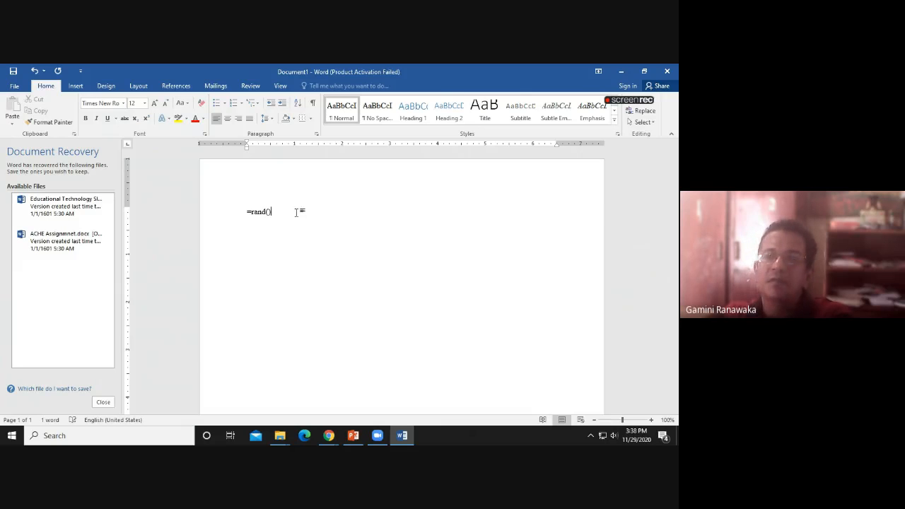
{"action": "key", "text": "Return"}
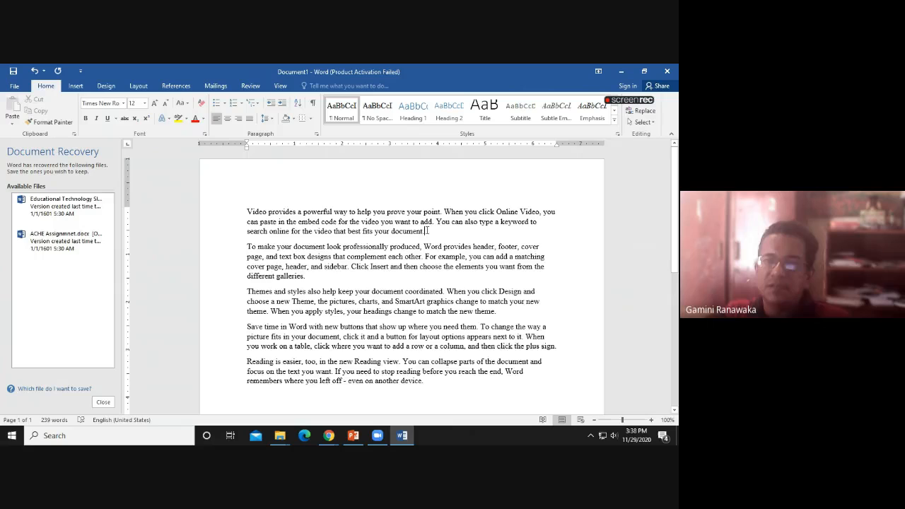
Add an empty line after the first paragraph and search Bing online pictures for "car"
{"action": "left_click", "coordinate": [426, 231]}
{"action": "key", "text": "Return"}
{"action": "left_click", "coordinate": [75, 85]}
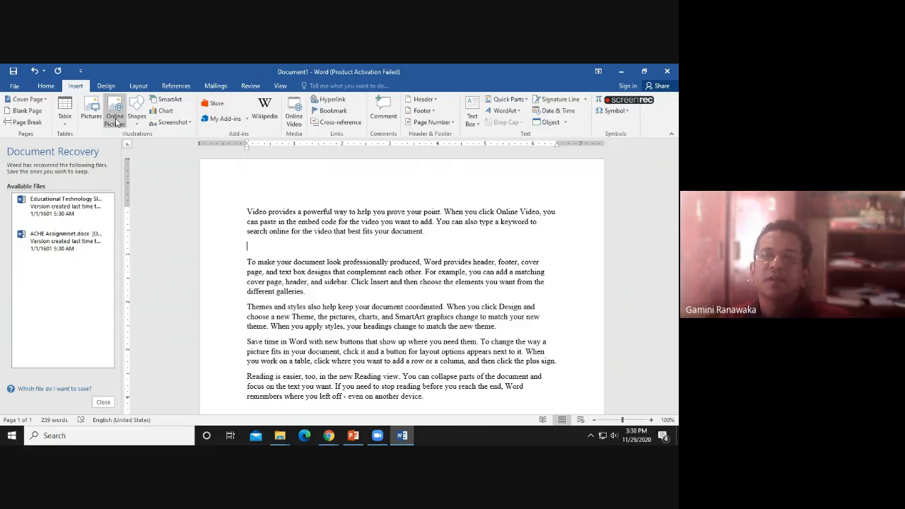
{"action": "left_click", "coordinate": [115, 119]}
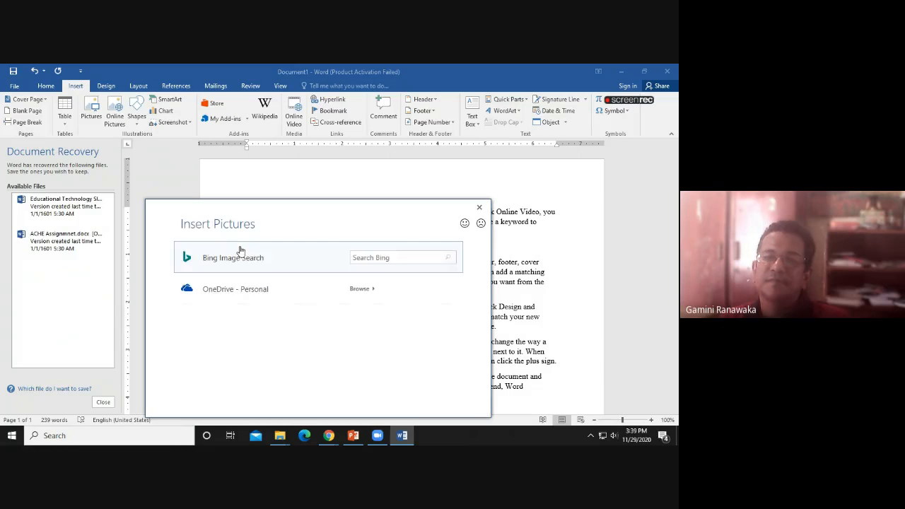
{"action": "left_click", "coordinate": [366, 258]}
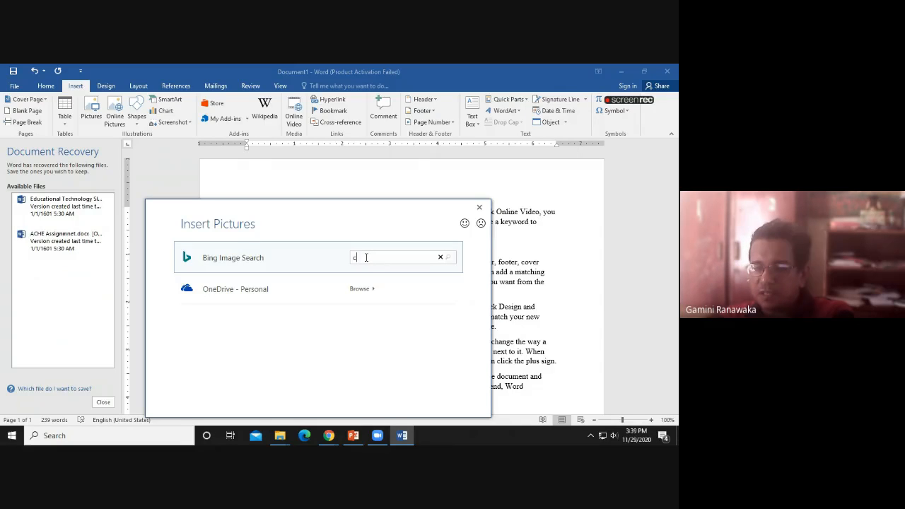
{"action": "type", "text": "car"}
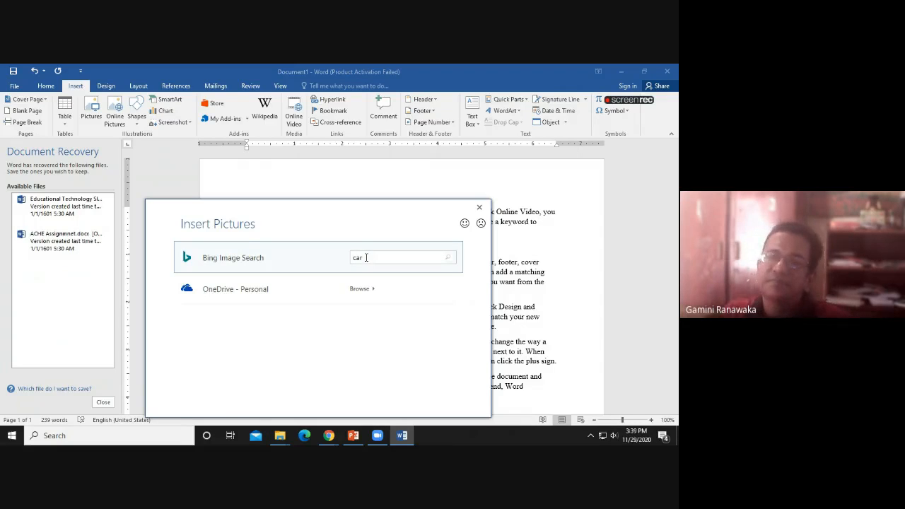
{"action": "key", "text": "Return"}
Insert the 397 x 139 picture of the silver DTM Safety Car from the image results
{"action": "scroll", "coordinate": [357, 297], "scroll_direction": "down", "scroll_amount": 2}
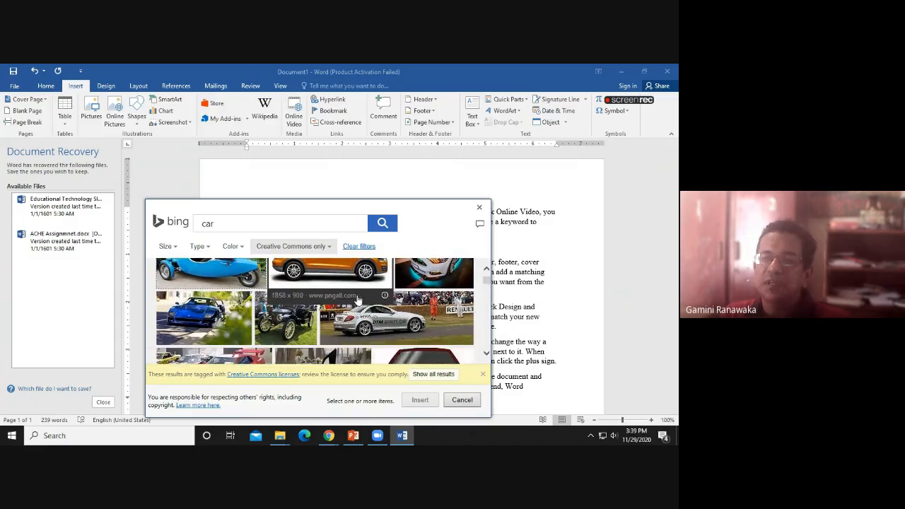
{"action": "scroll", "coordinate": [355, 304], "scroll_direction": "down", "scroll_amount": 1}
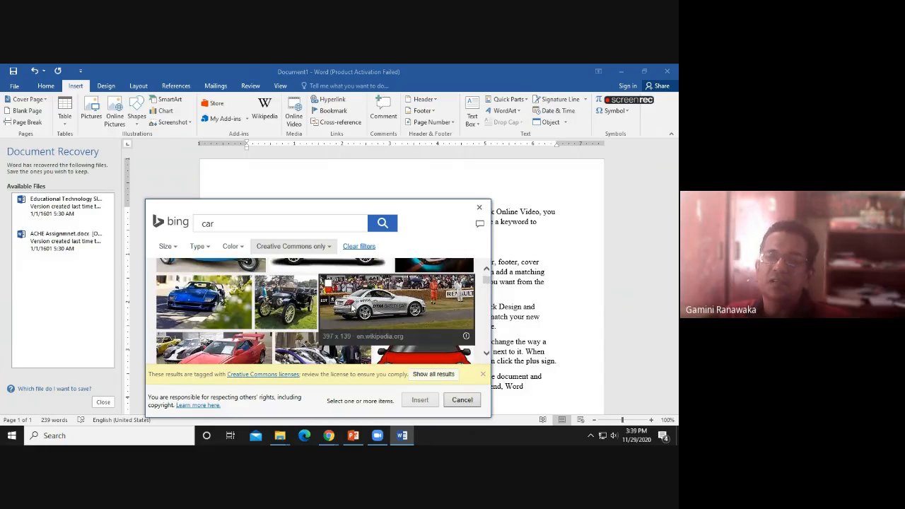
{"action": "scroll", "coordinate": [352, 307], "scroll_direction": "down", "scroll_amount": 3}
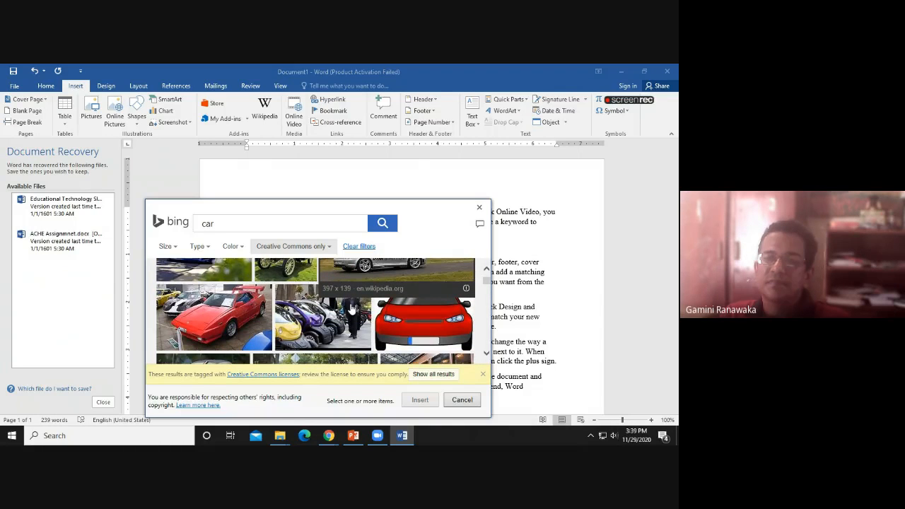
{"action": "scroll", "coordinate": [352, 308], "scroll_direction": "up", "scroll_amount": 1}
{"action": "left_click", "coordinate": [353, 311]}
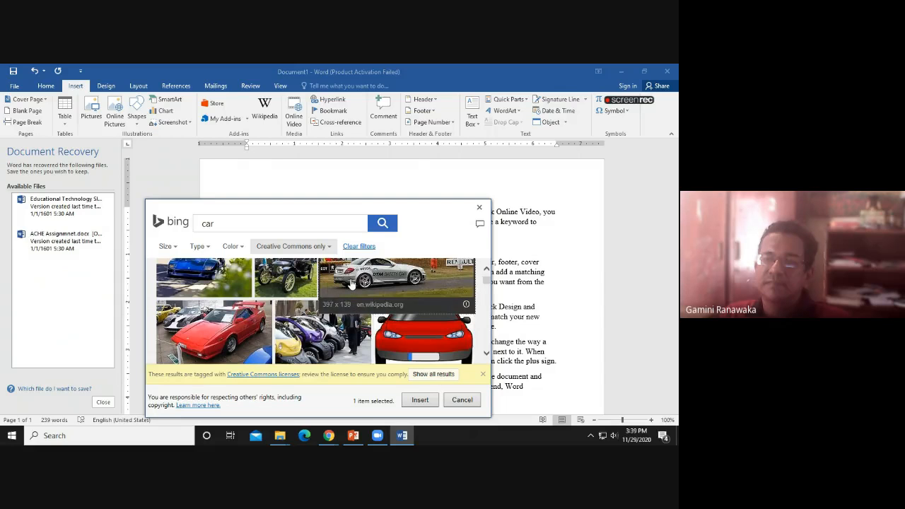
{"action": "left_click", "coordinate": [417, 399]}
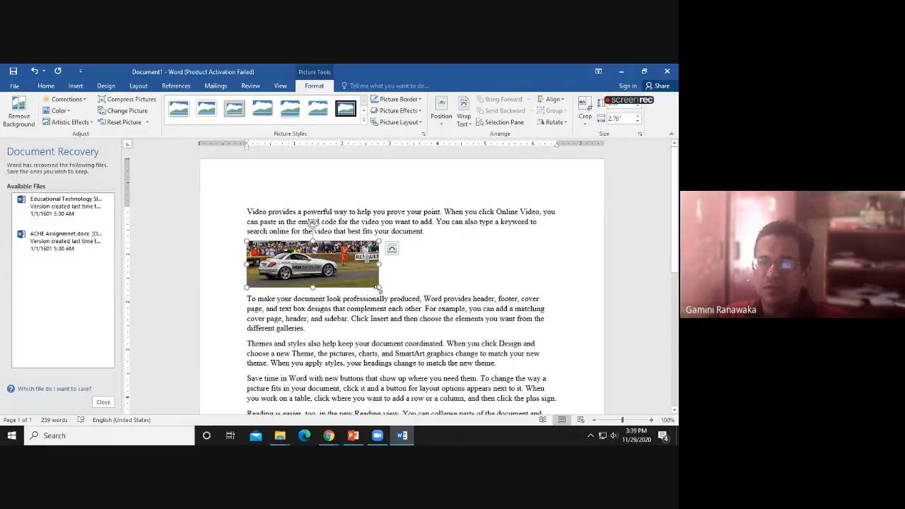
Enlarge the car picture proportionally to 5.5" wide and dismiss the Document Recovery list
{"action": "left_click_drag", "start_coordinate": [378, 287], "coordinate": [420, 333]}
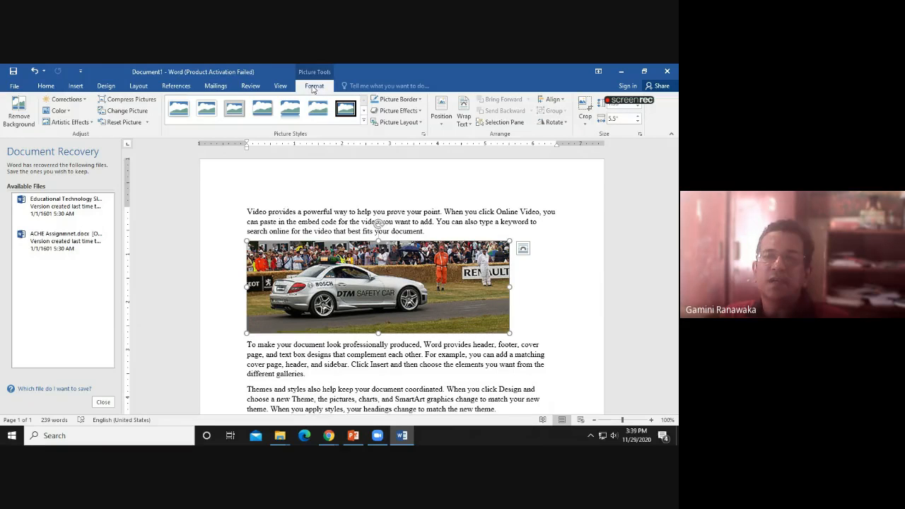
{"action": "left_click", "coordinate": [103, 402]}
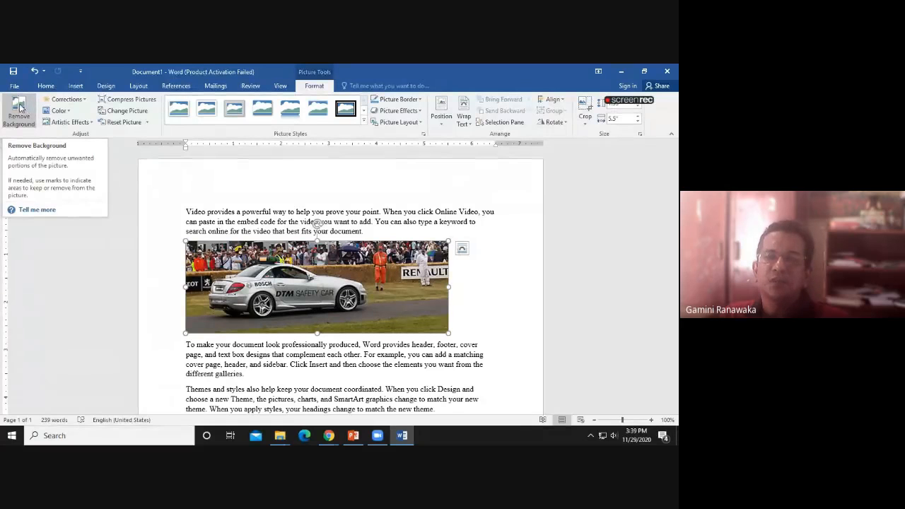
Start Remove Background on the car picture and extend the selection frame near its left edge and down to its lower edge
{"action": "left_click", "coordinate": [19, 106]}
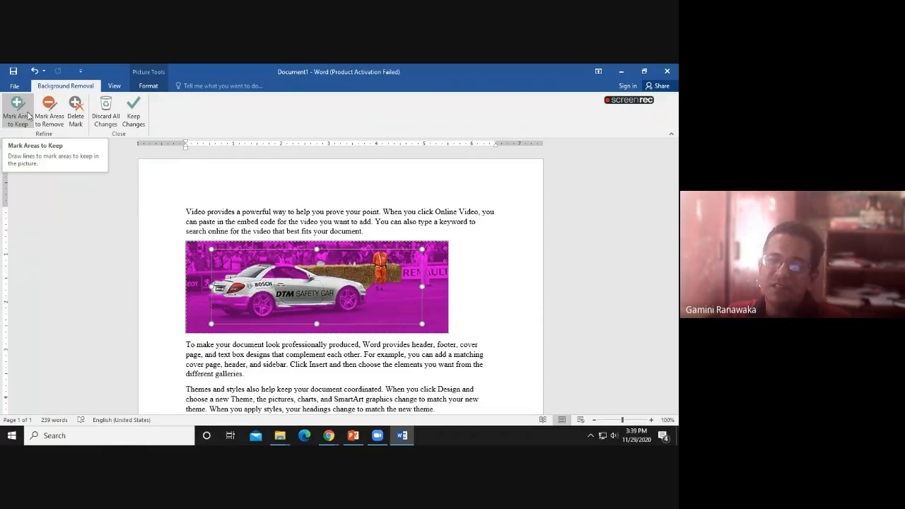
{"action": "left_click_drag", "start_coordinate": [210, 323], "coordinate": [189, 328]}
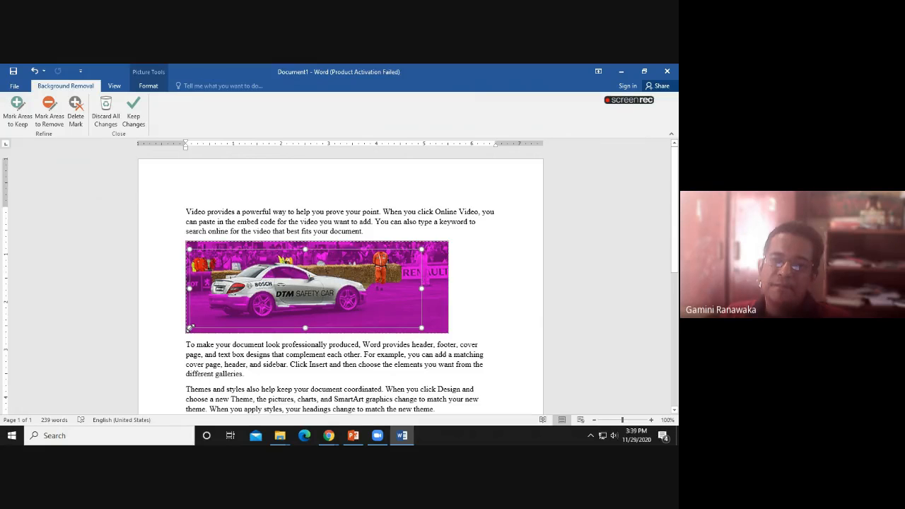
{"action": "left_click_drag", "start_coordinate": [304, 329], "coordinate": [303, 335]}
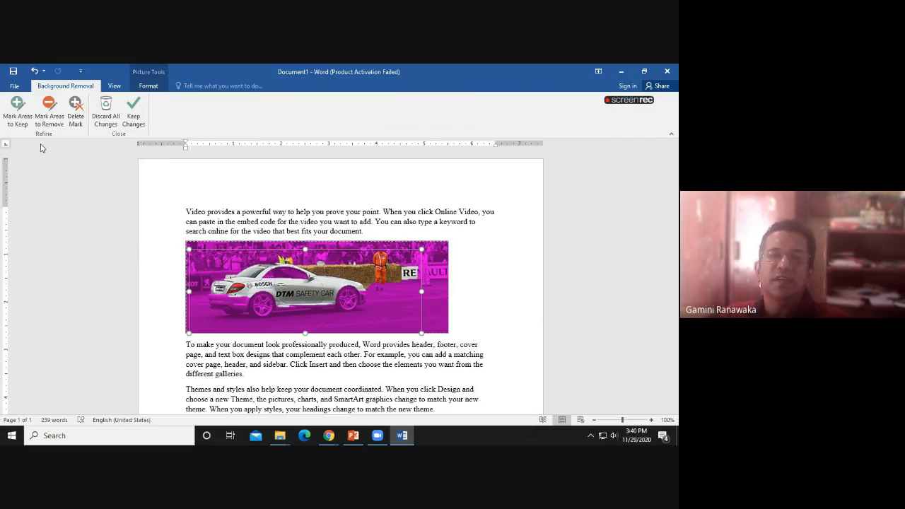
Mark both car wheels and the lower rear bumper as areas to keep
{"action": "left_click", "coordinate": [76, 108]}
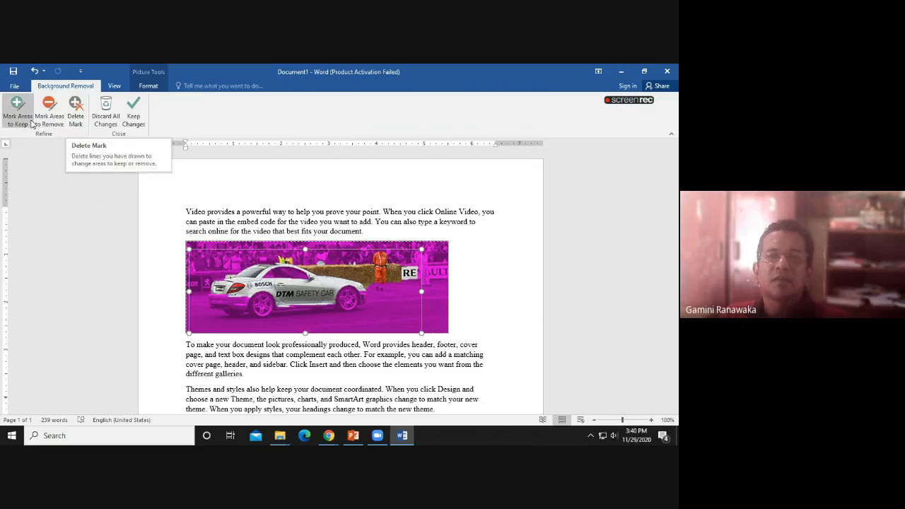
{"action": "left_click", "coordinate": [17, 104]}
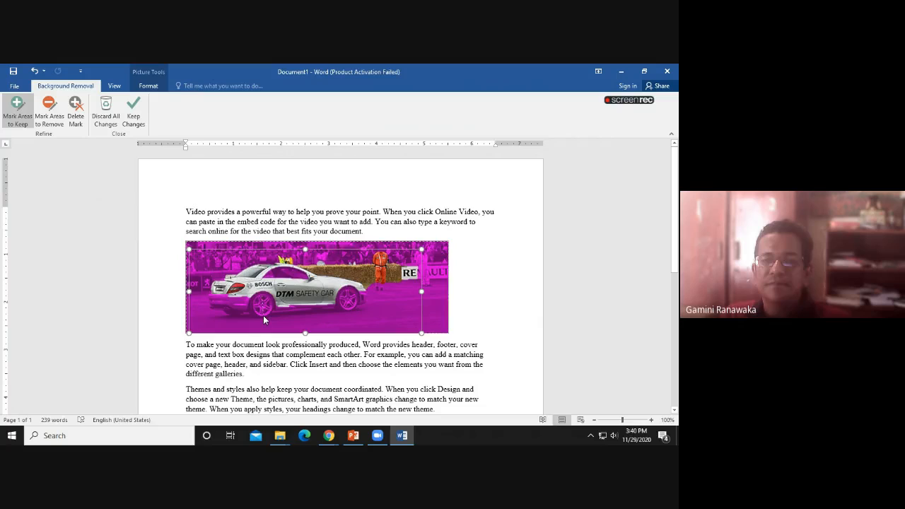
{"action": "left_click_drag", "start_coordinate": [264, 321], "coordinate": [263, 308]}
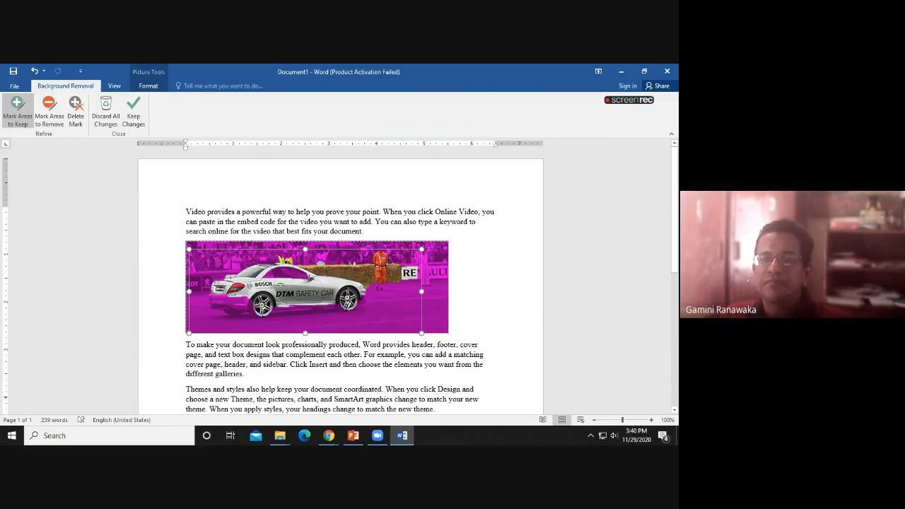
{"action": "left_click_drag", "start_coordinate": [347, 310], "coordinate": [347, 300]}
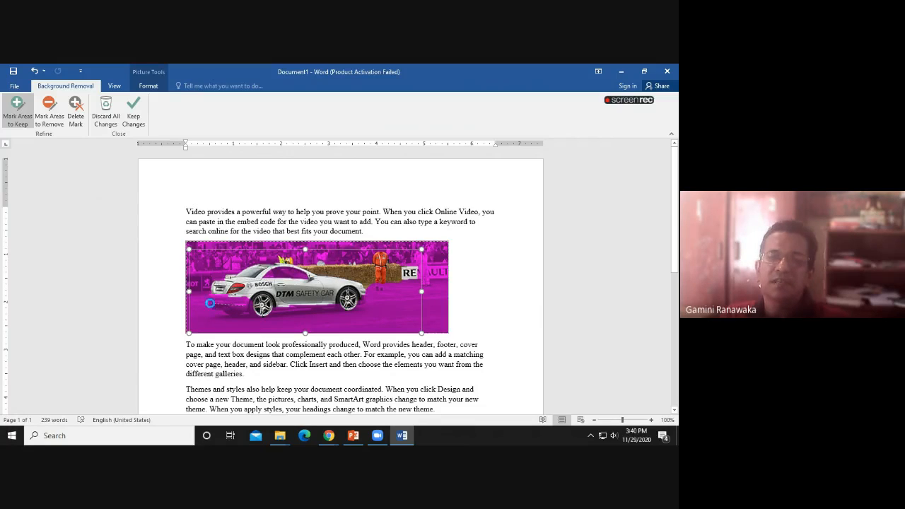
{"action": "left_click_drag", "start_coordinate": [210, 303], "coordinate": [221, 303]}
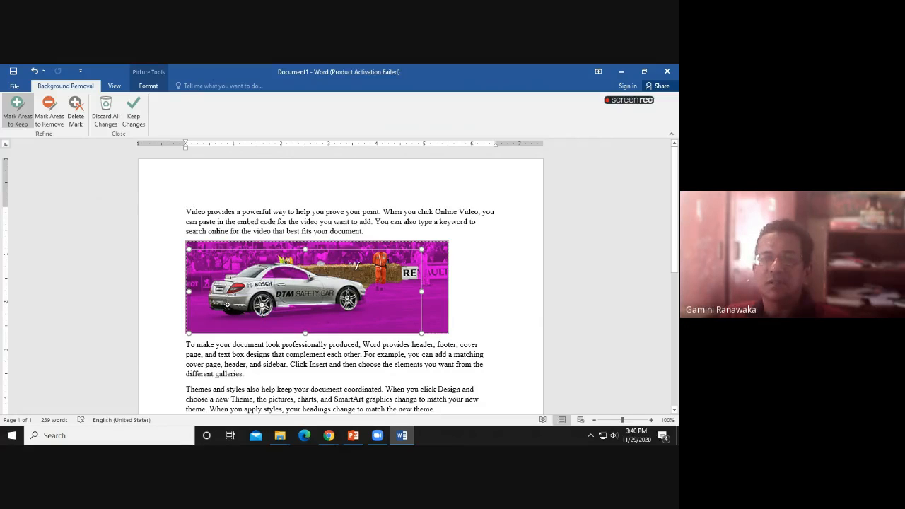
Mark the straw bales behind the hood and the yellow patch above the roof as areas to remove, and keep the changes
{"action": "left_click", "coordinate": [47, 106]}
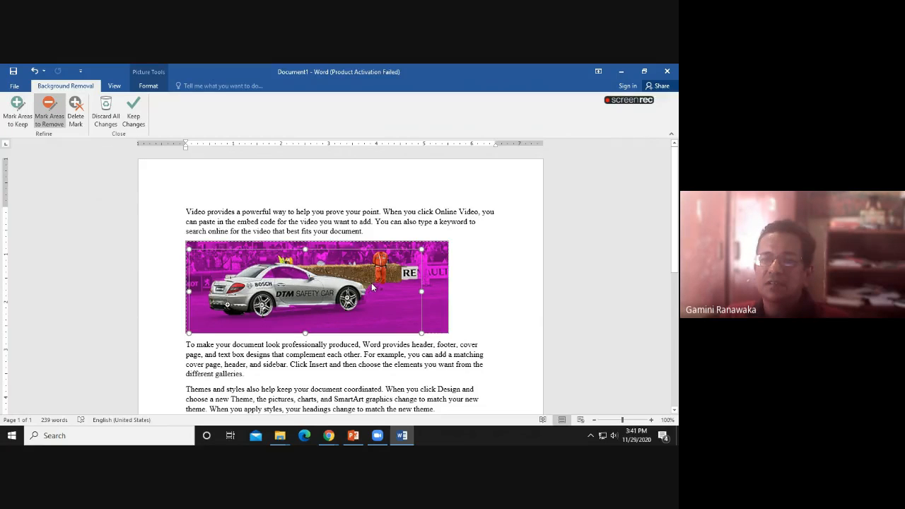
{"action": "left_click_drag", "start_coordinate": [372, 280], "coordinate": [315, 268]}
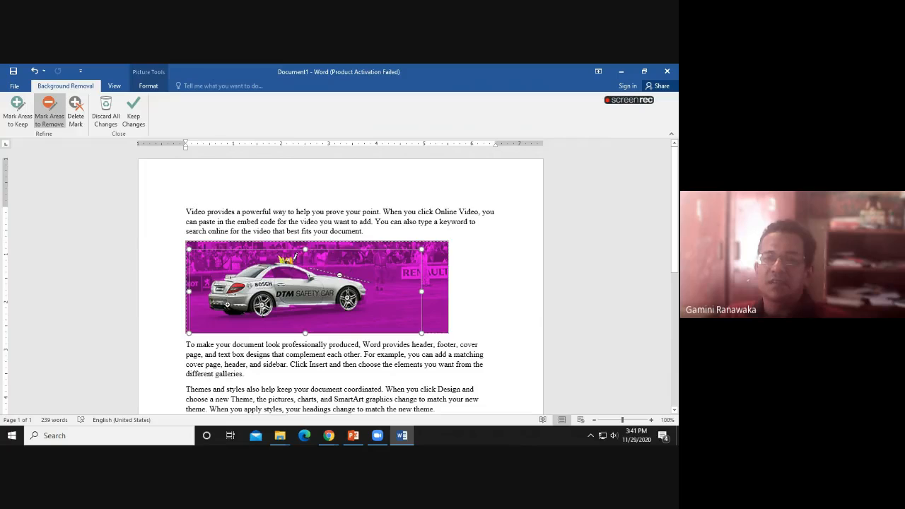
{"action": "left_click", "coordinate": [285, 260]}
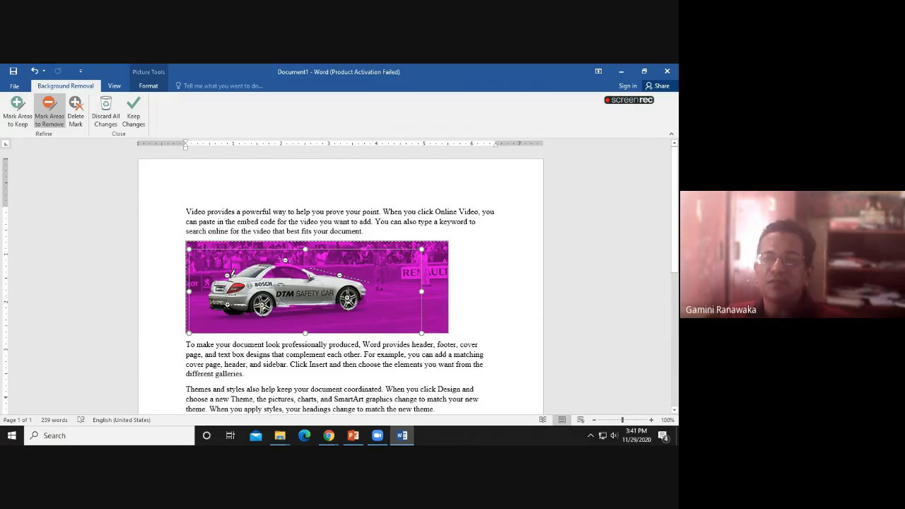
{"action": "left_click", "coordinate": [133, 111]}
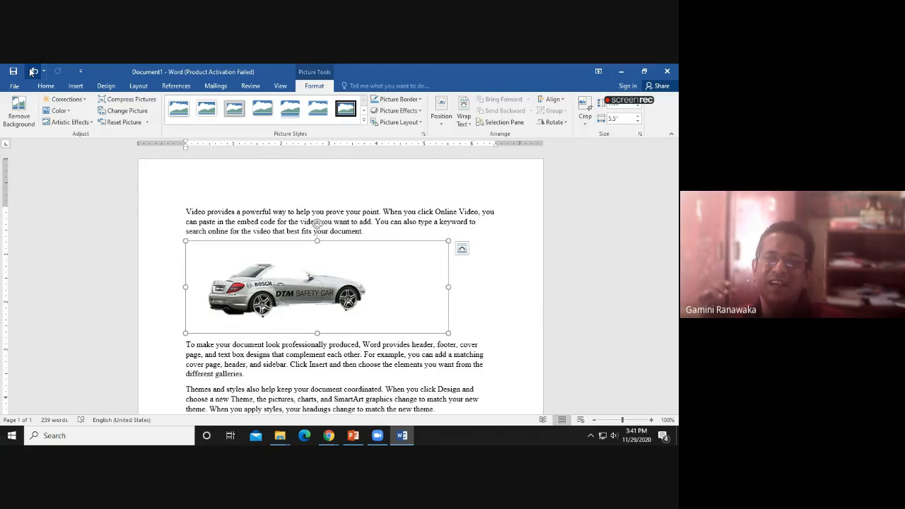
Reopen the background removal, mark the car's window area and lower side sill as areas to keep, and keep the changes
{"action": "left_click", "coordinate": [19, 110]}
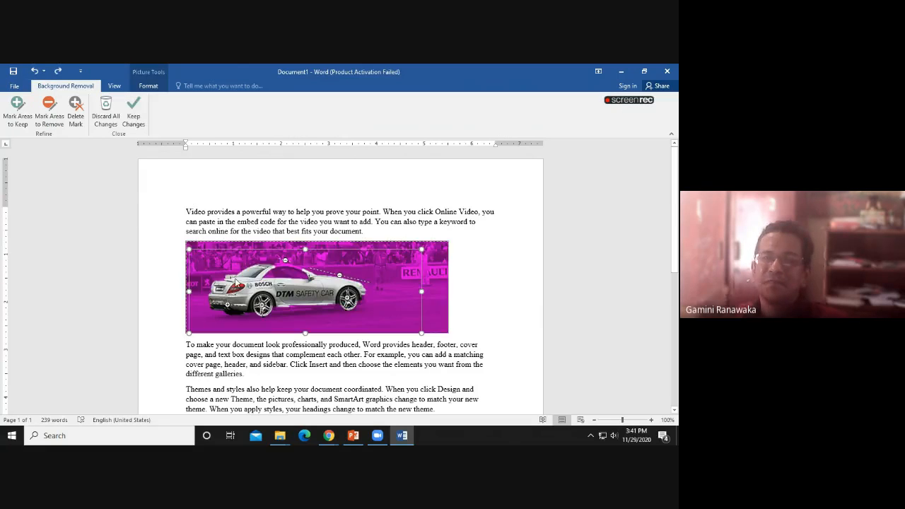
{"action": "left_click", "coordinate": [32, 125]}
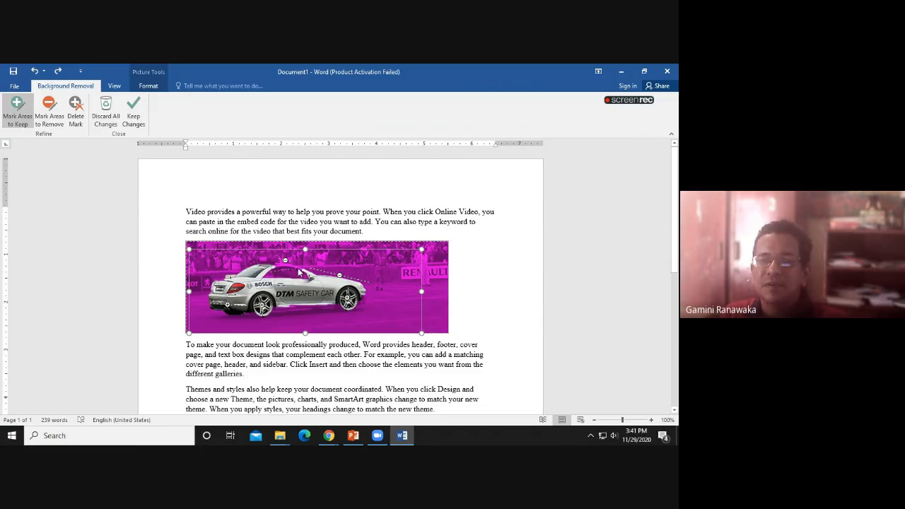
{"action": "left_click_drag", "start_coordinate": [268, 270], "coordinate": [298, 268]}
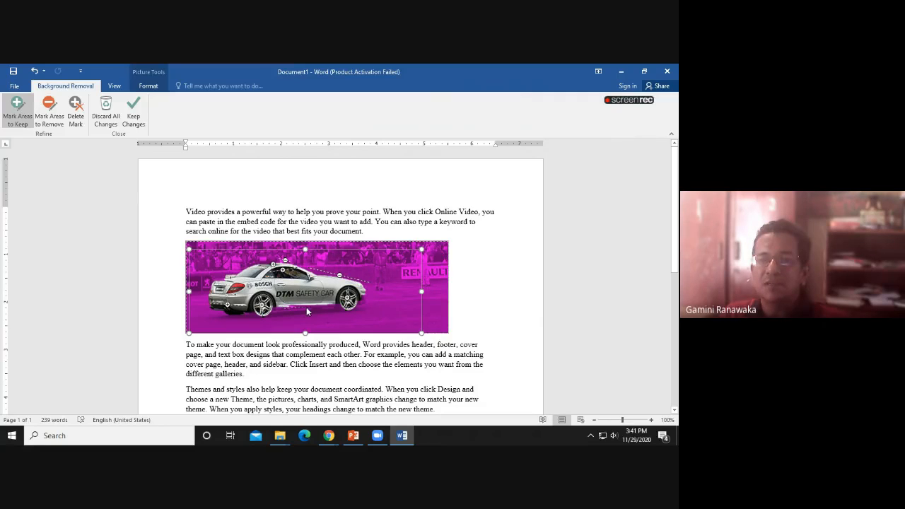
{"action": "left_click_drag", "start_coordinate": [275, 306], "coordinate": [341, 308]}
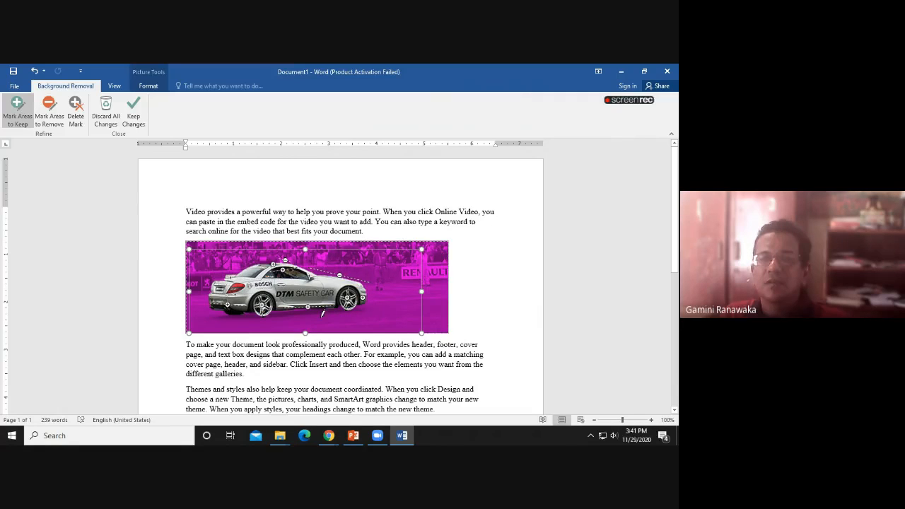
{"action": "left_click", "coordinate": [134, 113]}
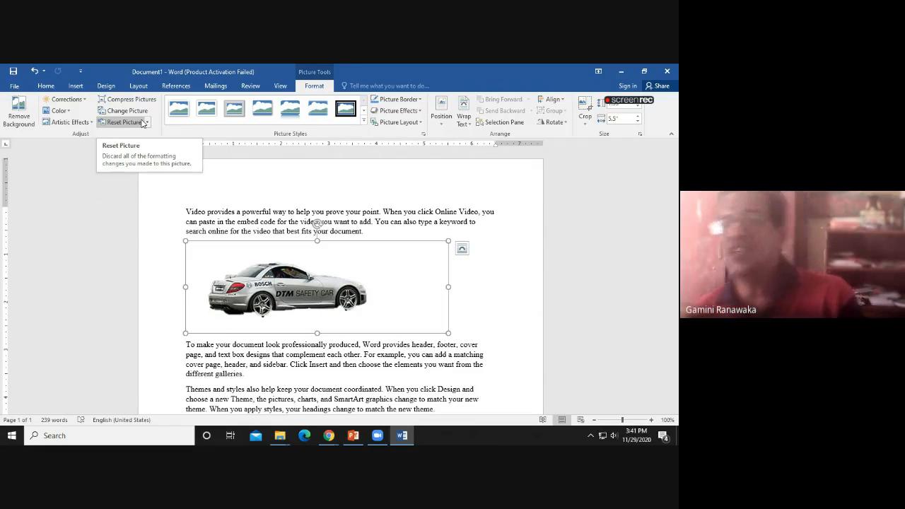
Crop the car picture on all four sides close to the car, to about 3.57 inches wide, and apply the crop
{"action": "left_click", "coordinate": [90, 227]}
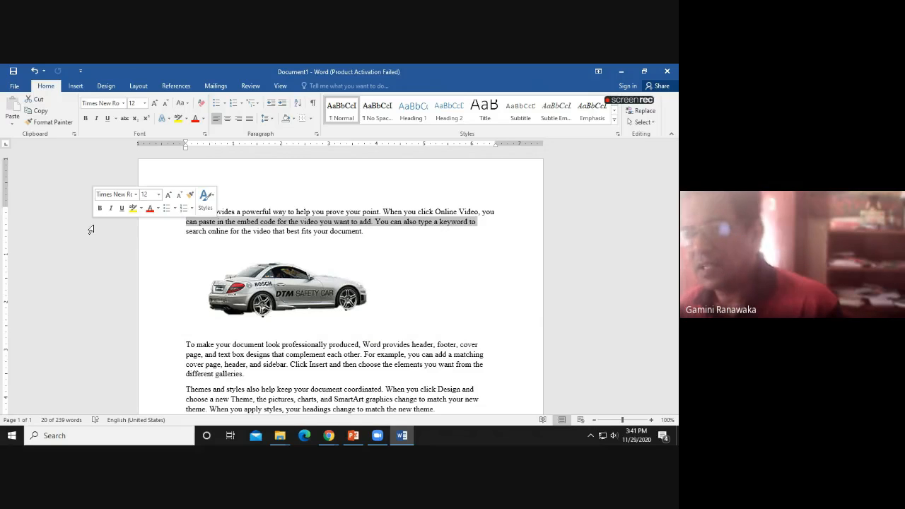
{"action": "left_click", "coordinate": [256, 290]}
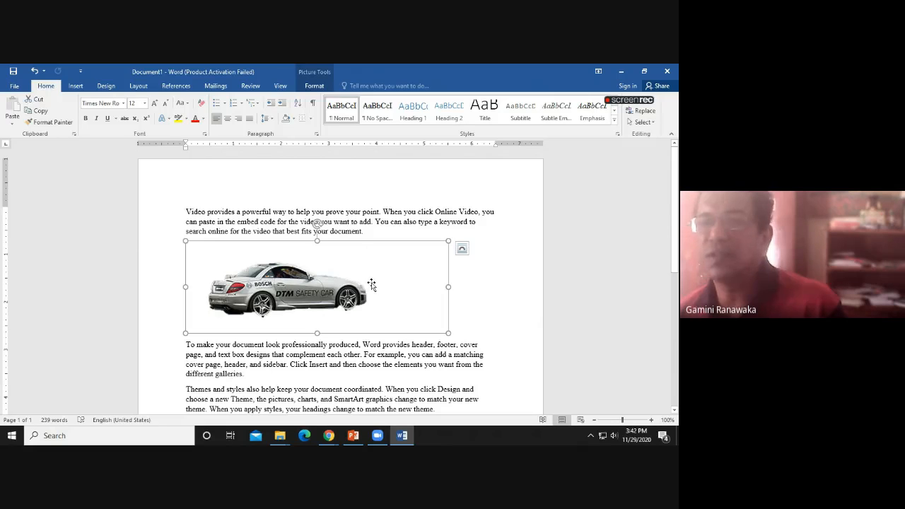
{"action": "left_click", "coordinate": [314, 87]}
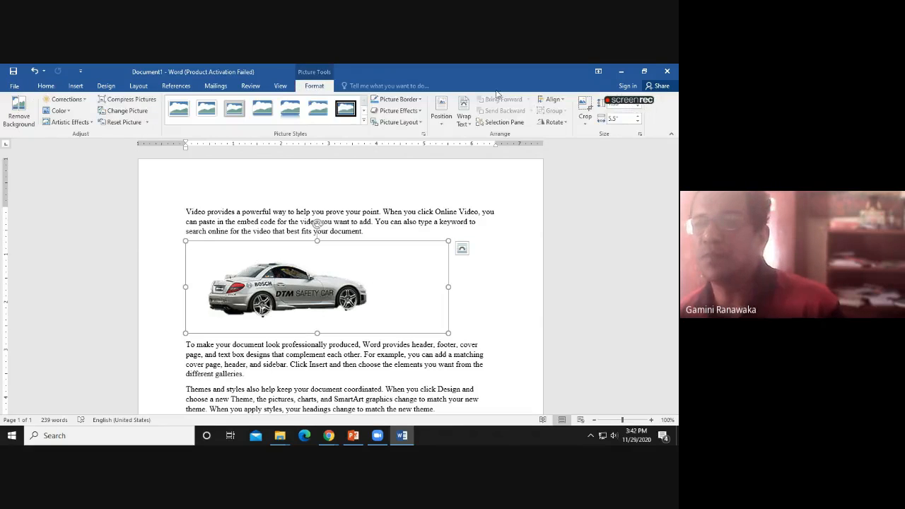
{"action": "left_click", "coordinate": [585, 106]}
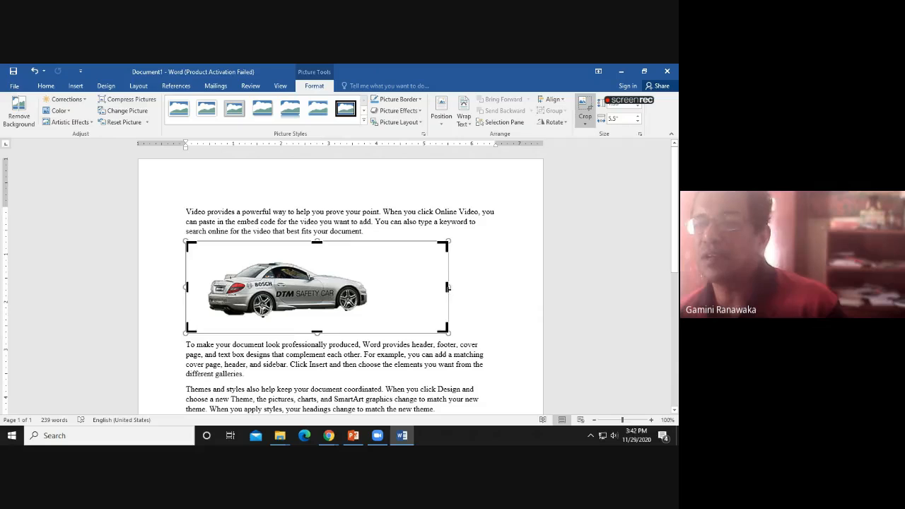
{"action": "left_click_drag", "start_coordinate": [447, 286], "coordinate": [373, 297]}
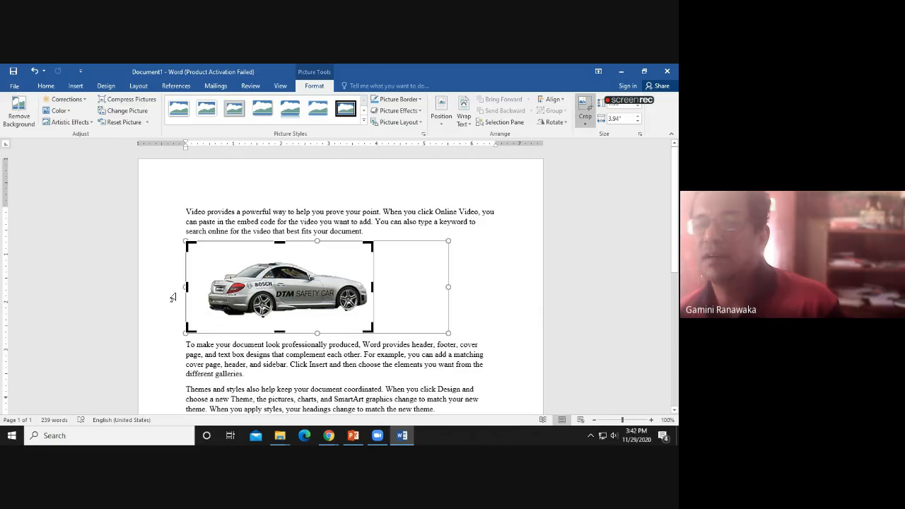
{"action": "left_click_drag", "start_coordinate": [188, 288], "coordinate": [205, 288]}
{"action": "left_click_drag", "start_coordinate": [272, 332], "coordinate": [270, 321]}
{"action": "left_click_drag", "start_coordinate": [270, 241], "coordinate": [269, 258]}
{"action": "left_click", "coordinate": [584, 117]}
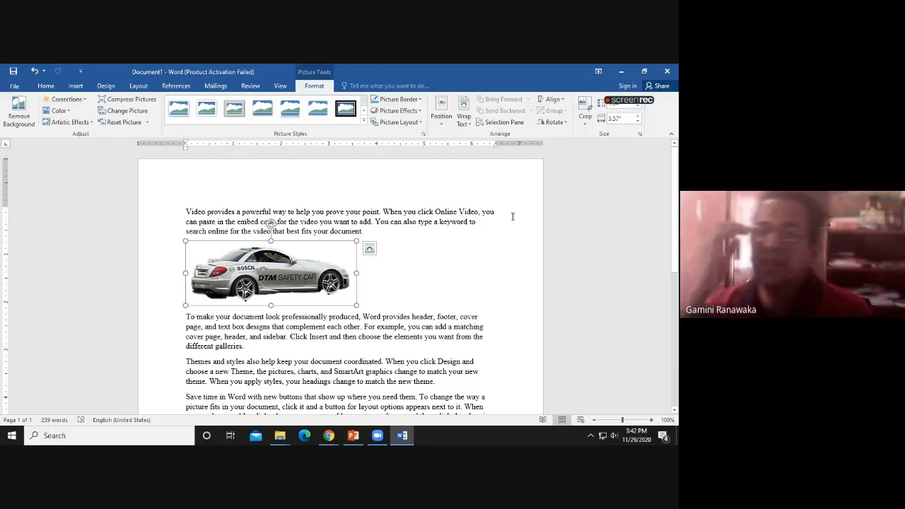
{"action": "left_click", "coordinate": [374, 232]}
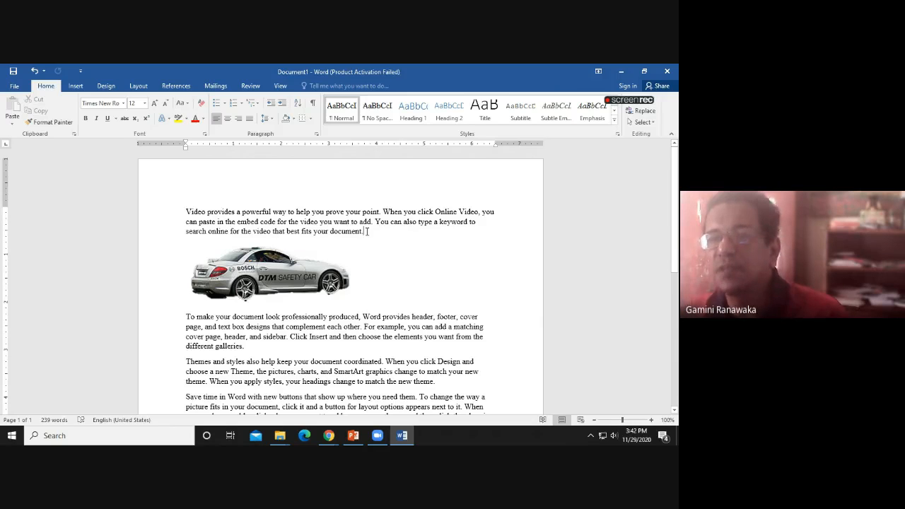
Set the car picture's text wrapping to Square and move it slightly down beside the paragraph starting "To make your document look"
{"action": "left_click", "coordinate": [283, 280]}
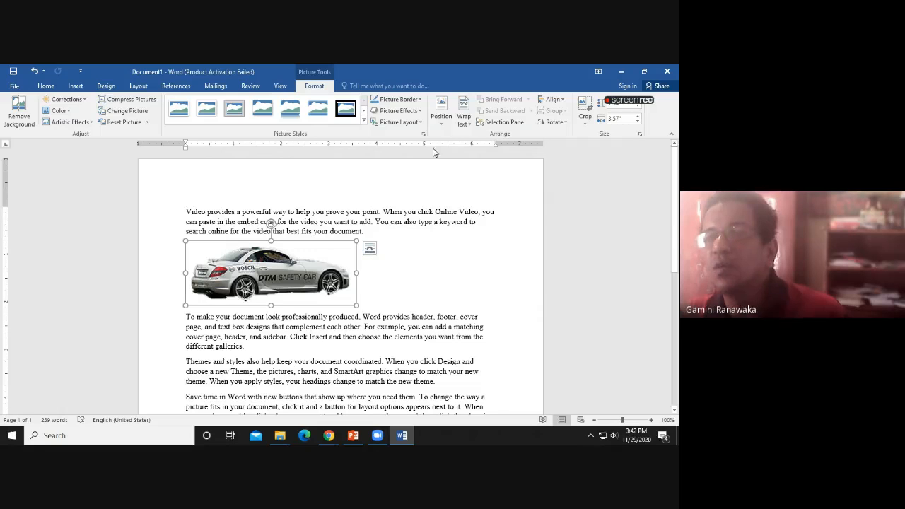
{"action": "left_click", "coordinate": [464, 120]}
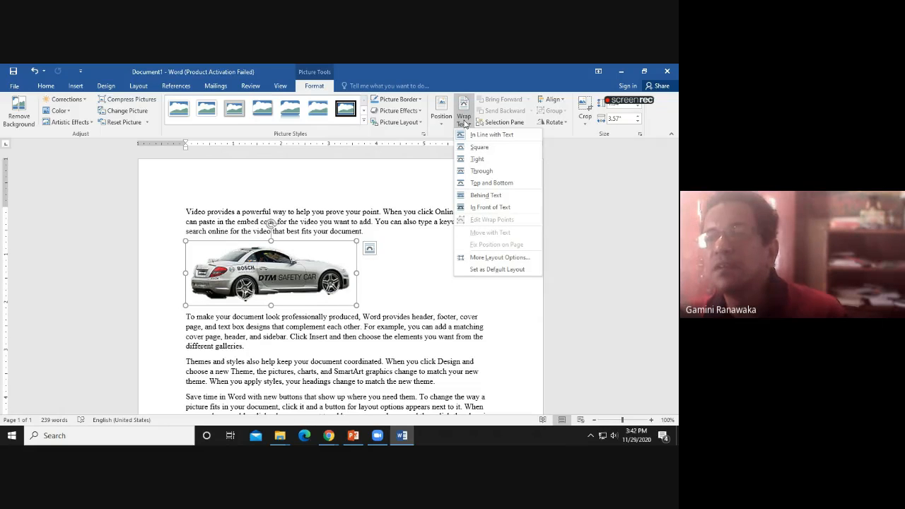
{"action": "left_click", "coordinate": [480, 147]}
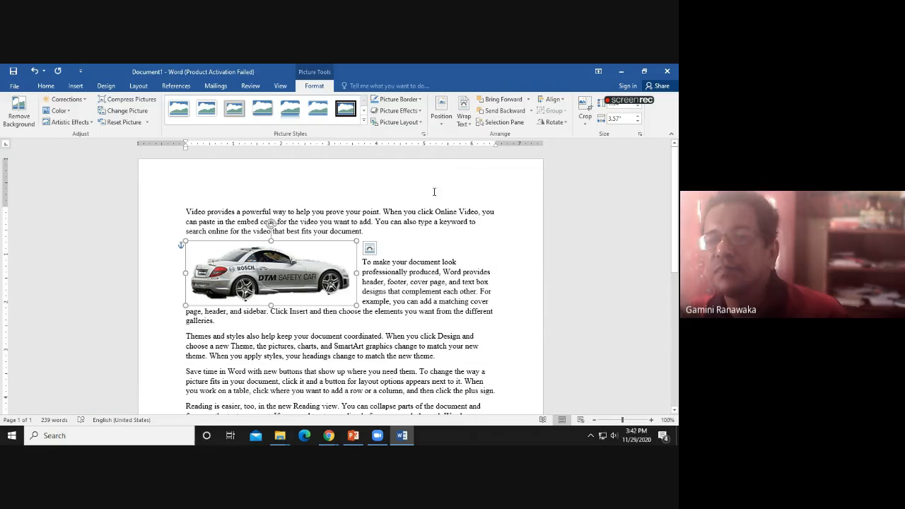
{"action": "mouse_move", "coordinate": [281, 283]}
{"action": "left_mouse_down"}
{"action": "mouse_move", "coordinate": [351, 305]}
{"action": "mouse_move", "coordinate": [350, 354]}
{"action": "mouse_move", "coordinate": [268, 367]}
{"action": "mouse_move", "coordinate": [253, 309]}
{"action": "mouse_move", "coordinate": [314, 312]}
{"action": "mouse_move", "coordinate": [378, 296]}
{"action": "mouse_move", "coordinate": [249, 315]}
{"action": "mouse_move", "coordinate": [251, 286]}
{"action": "mouse_move", "coordinate": [269, 285]}
{"action": "mouse_move", "coordinate": [277, 299]}
{"action": "left_mouse_up"}
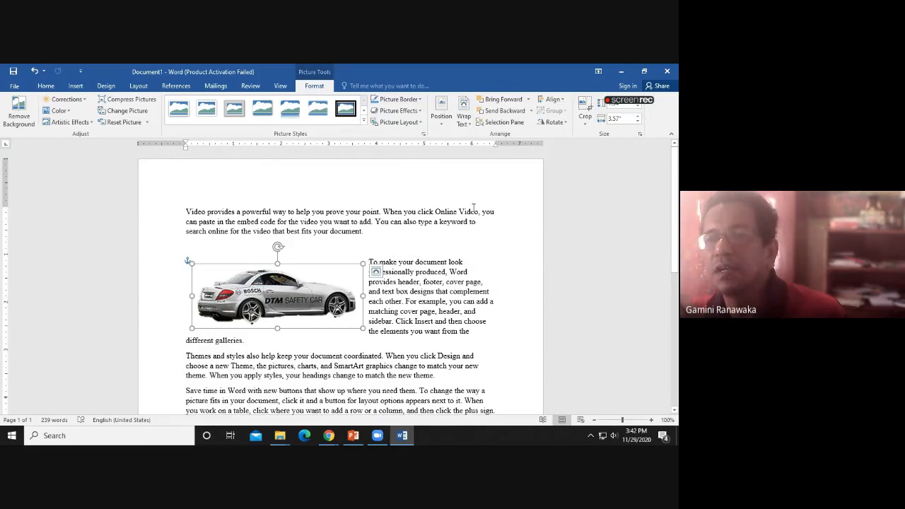
Try Tight text wrapping on the car picture and move it down beside the "Themes and styles" paragraph
{"action": "left_click", "coordinate": [463, 112]}
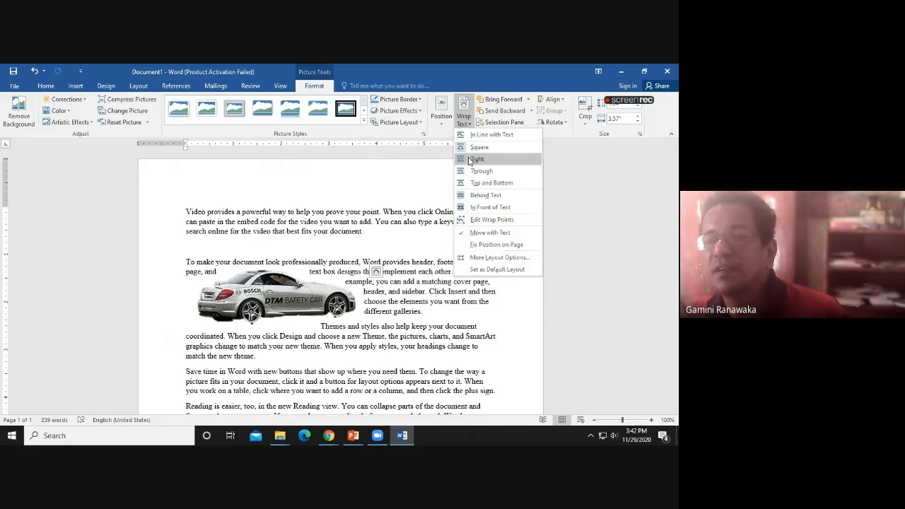
{"action": "left_click", "coordinate": [469, 161]}
{"action": "left_click_drag", "start_coordinate": [283, 300], "coordinate": [269, 348]}
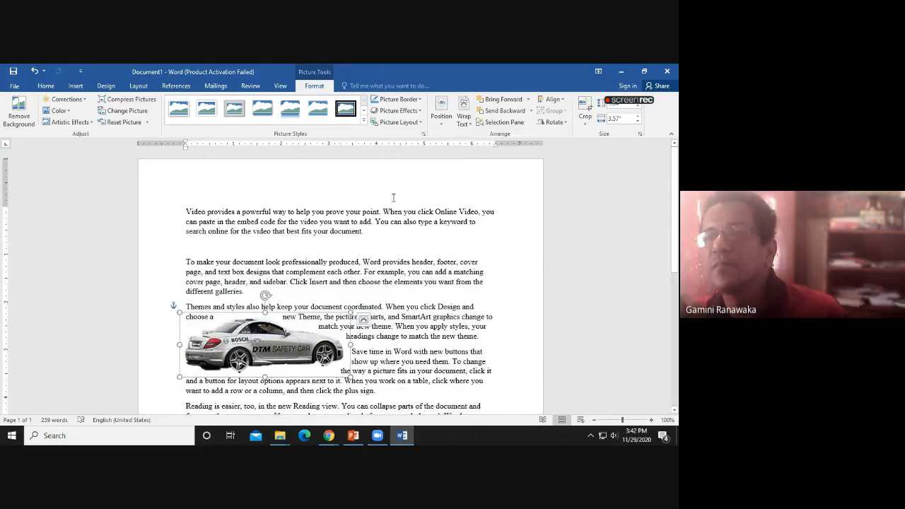
Set the car picture's wrapping to Square and move it beside the "To make your document look" paragraph, slightly past the left margin
{"action": "left_click", "coordinate": [464, 117]}
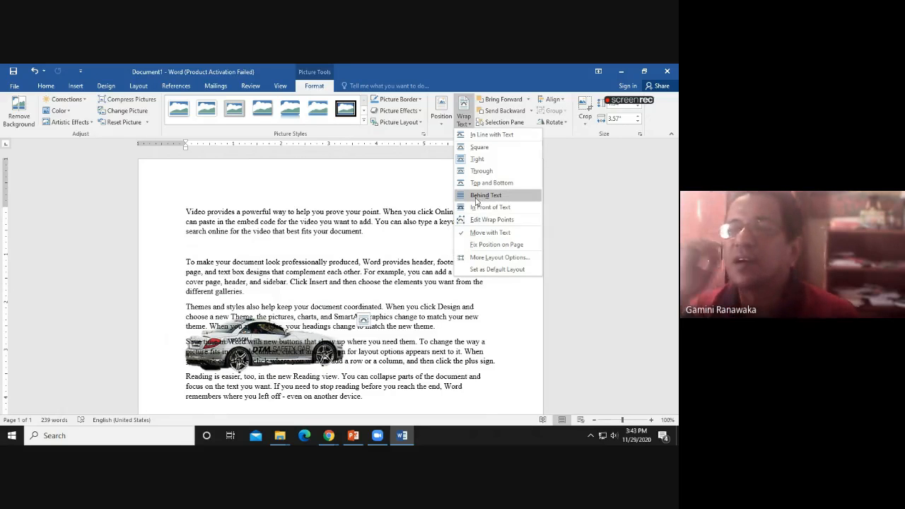
{"action": "left_click", "coordinate": [479, 147]}
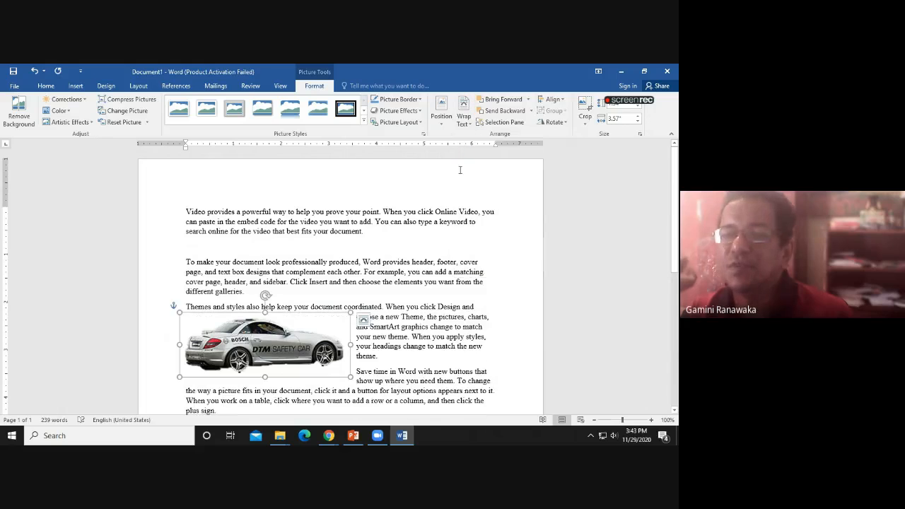
{"action": "left_click", "coordinate": [288, 336]}
{"action": "left_click_drag", "start_coordinate": [287, 336], "coordinate": [289, 286]}
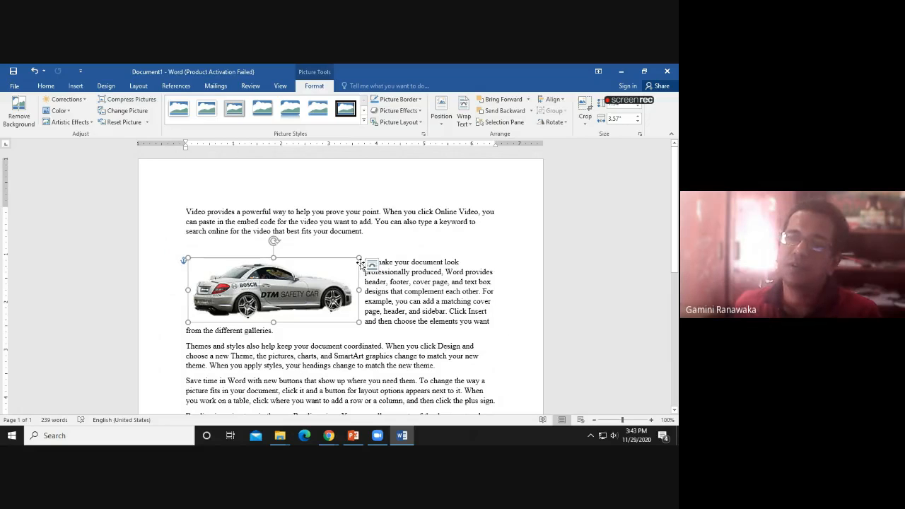
{"action": "left_click_drag", "start_coordinate": [314, 285], "coordinate": [298, 287]}
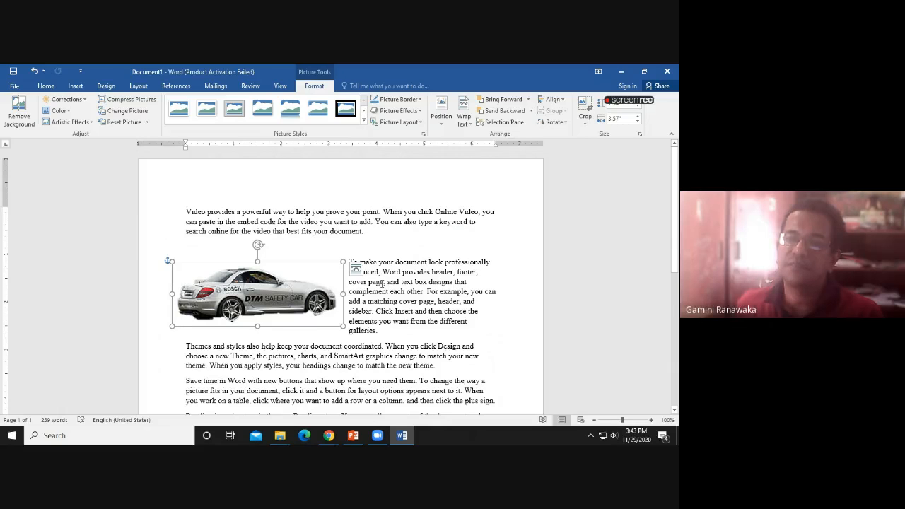
Add three empty paragraphs after the paragraph that wraps beside the car picture
{"action": "left_click", "coordinate": [396, 339]}
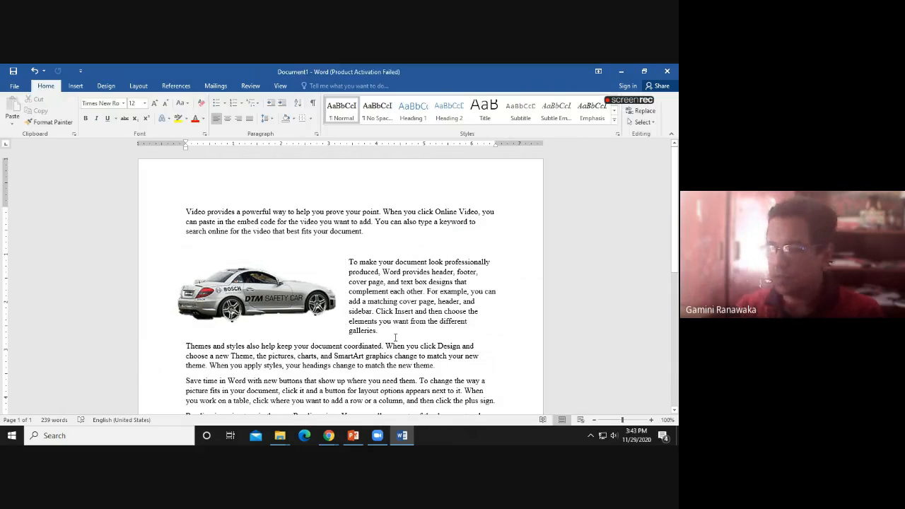
{"action": "key", "text": "Return"}
{"action": "key", "text": "Return"}
{"action": "key", "text": "Return"}
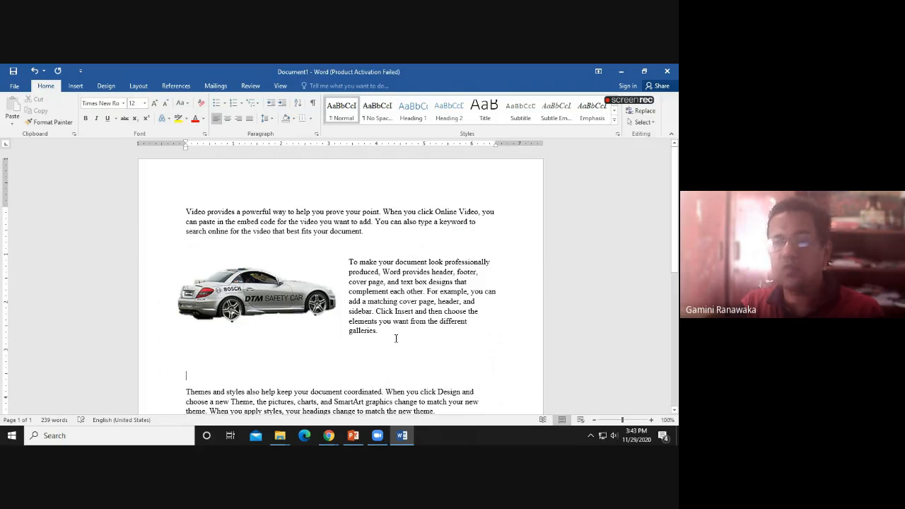
Insert a table with two columns and three rows at the last empty paragraph above "Themes and styles"
{"action": "left_click", "coordinate": [75, 86]}
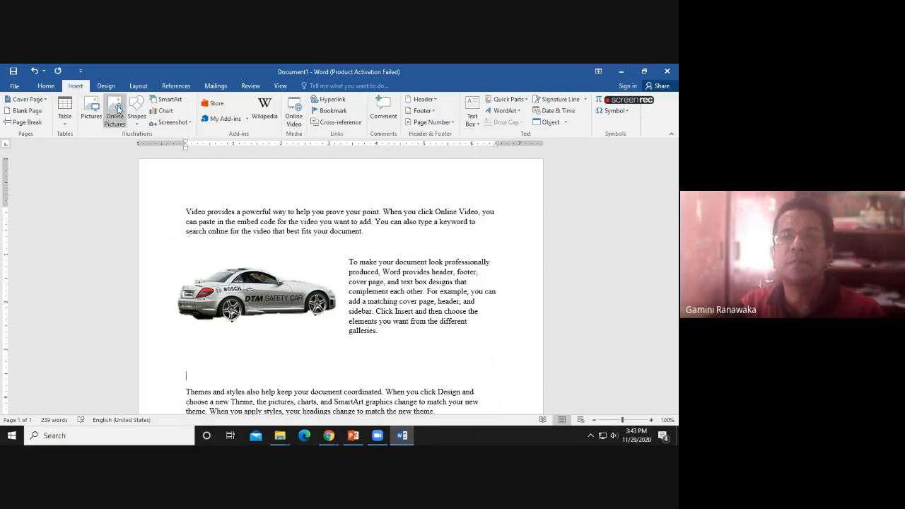
{"action": "left_click", "coordinate": [65, 125]}
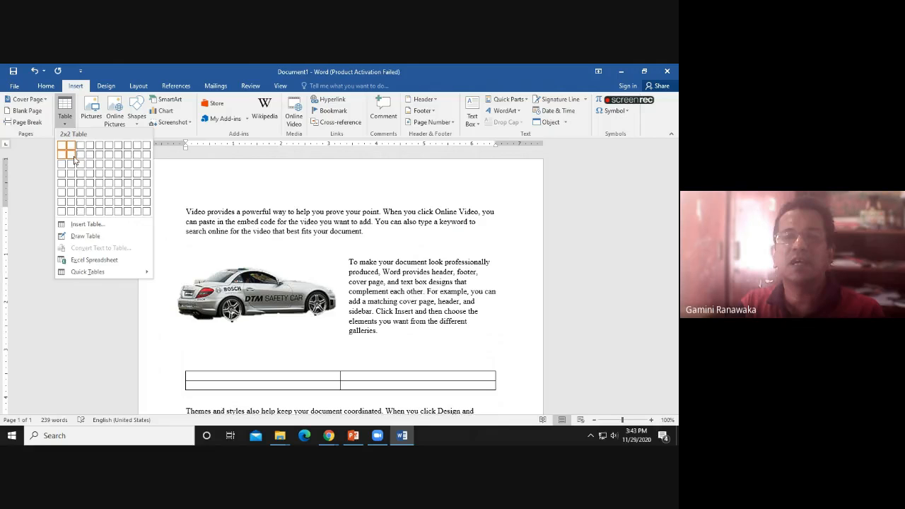
{"action": "left_click", "coordinate": [74, 165]}
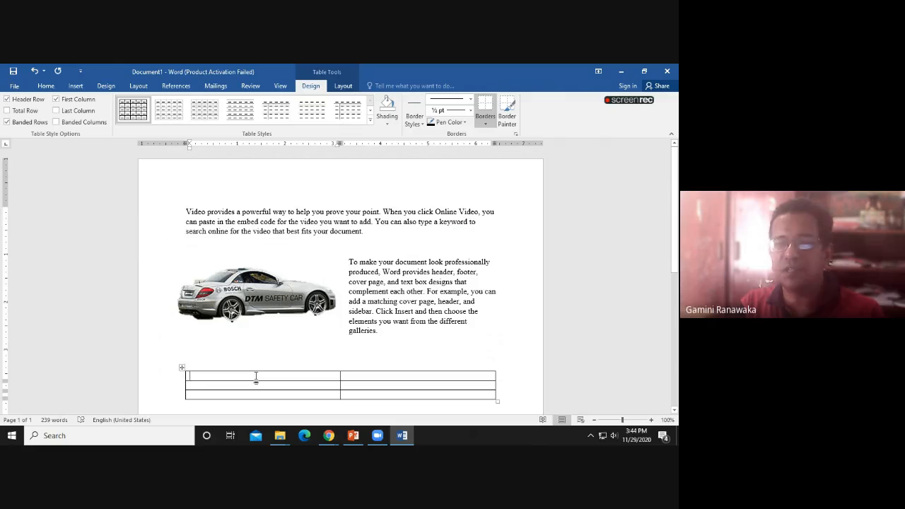
Insert the picture Rowan_Atkinson,_2011.jpg from the Pictures folder into the table's first cell
{"action": "left_click", "coordinate": [68, 87]}
{"action": "left_click", "coordinate": [84, 107]}
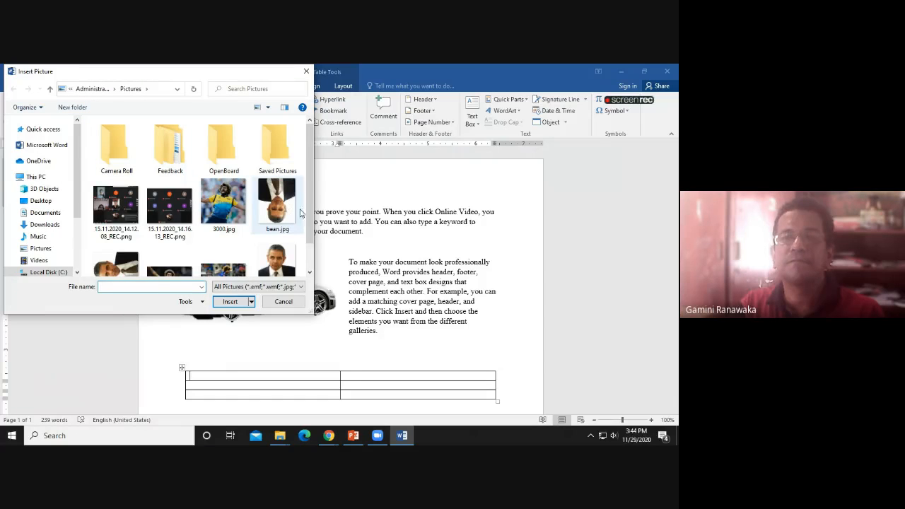
{"action": "scroll", "coordinate": [300, 212], "scroll_direction": "down", "scroll_amount": 1}
{"action": "scroll", "coordinate": [305, 212], "scroll_direction": "up", "scroll_amount": 1}
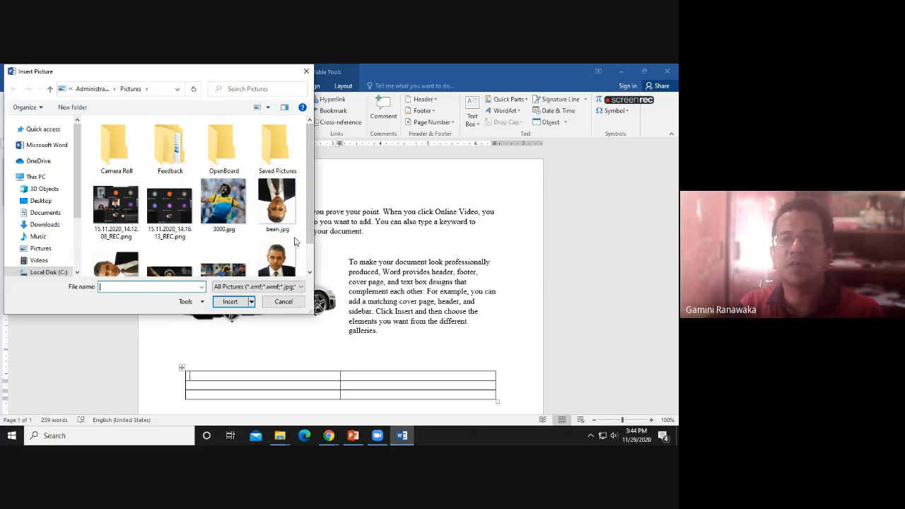
{"action": "left_click", "coordinate": [272, 261]}
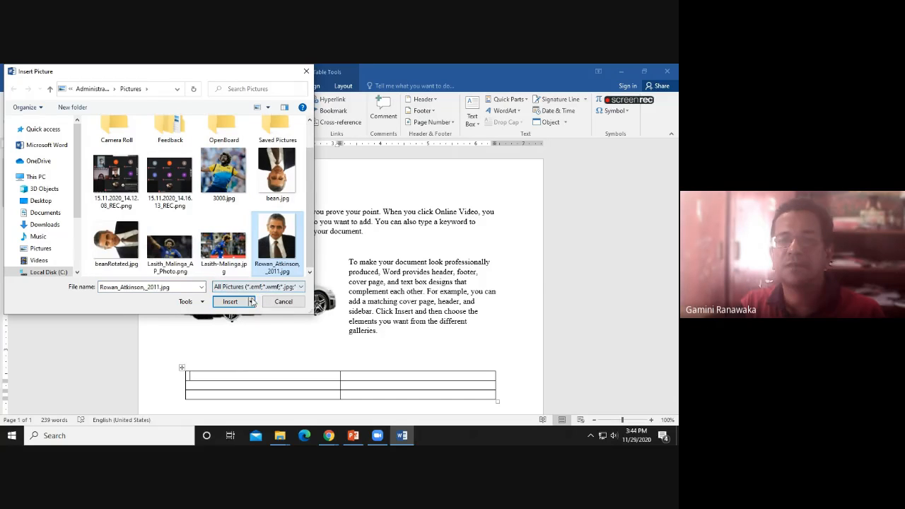
{"action": "left_click", "coordinate": [239, 302]}
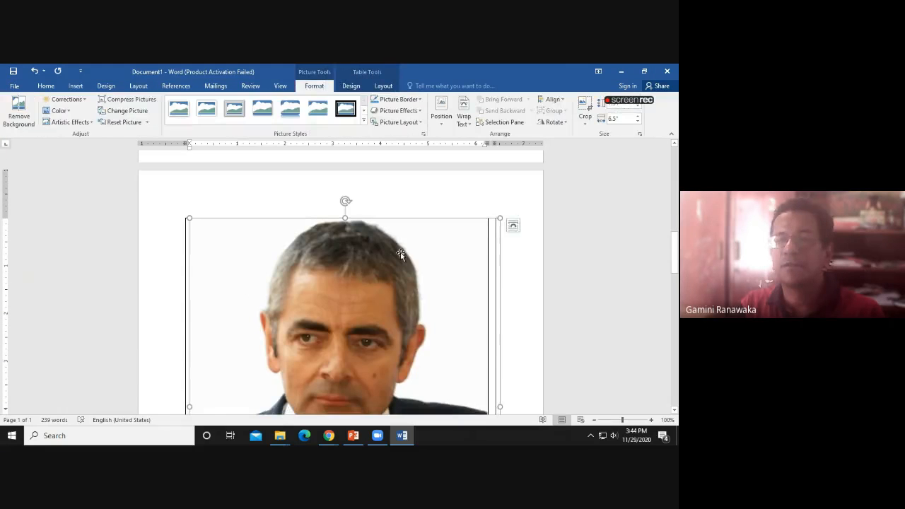
Shrink the portrait in the table's first cell proportionally to less than half of the column's width
{"action": "scroll", "coordinate": [401, 256], "scroll_direction": "down", "scroll_amount": 3}
{"action": "scroll", "coordinate": [401, 256], "scroll_direction": "down", "scroll_amount": 3}
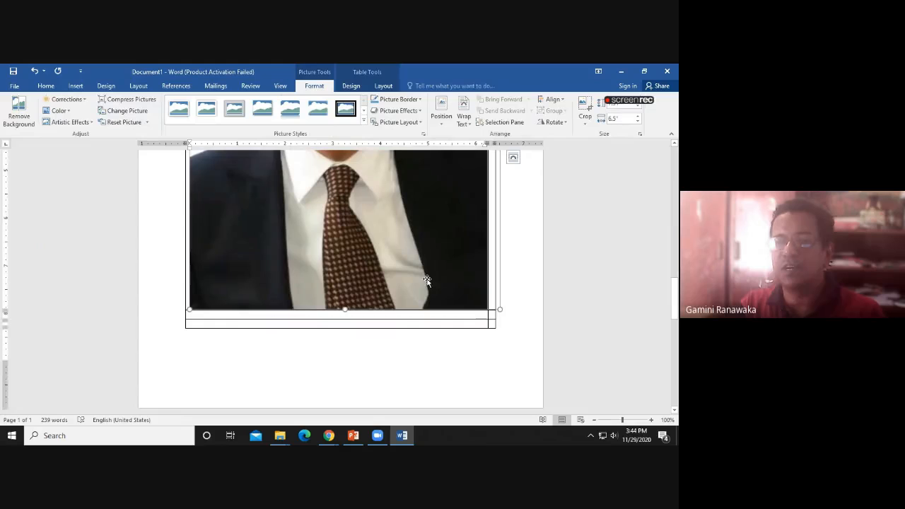
{"action": "scroll", "coordinate": [354, 262], "scroll_direction": "up", "scroll_amount": 5}
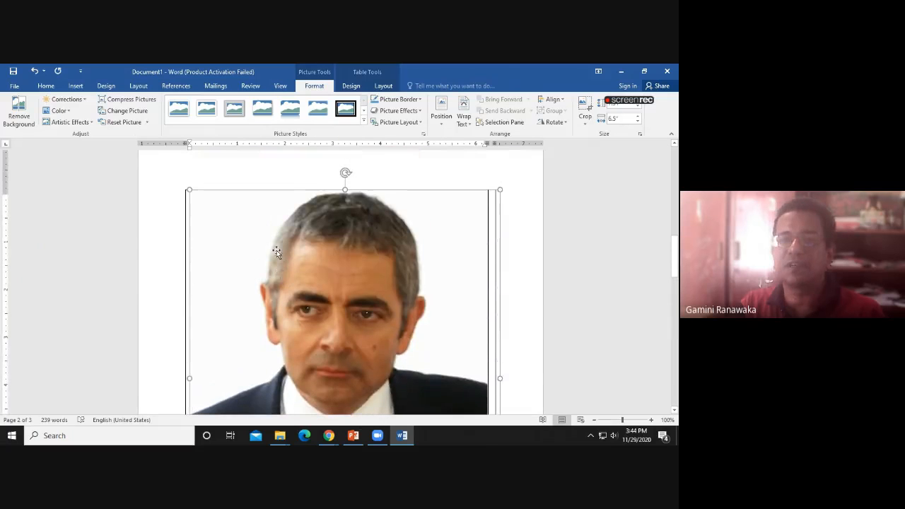
{"action": "left_click_drag", "start_coordinate": [189, 196], "coordinate": [291, 312]}
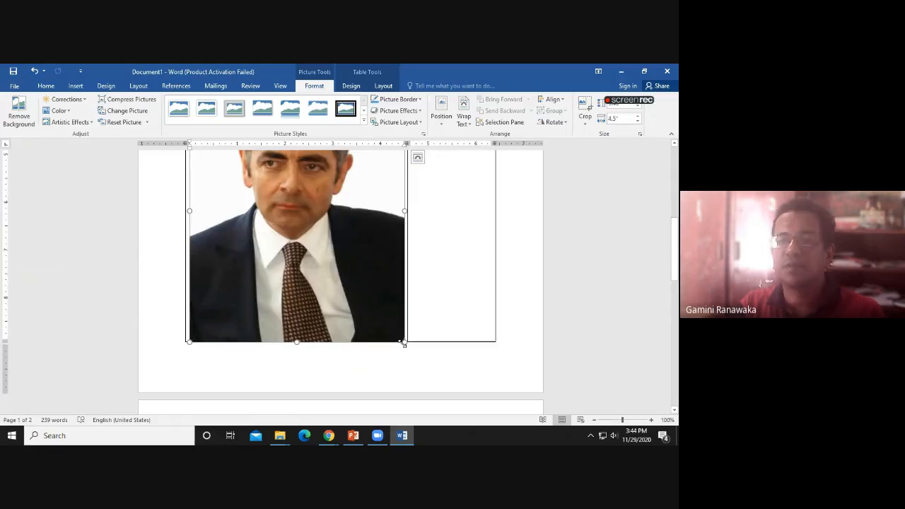
{"action": "left_click_drag", "start_coordinate": [405, 342], "coordinate": [282, 230]}
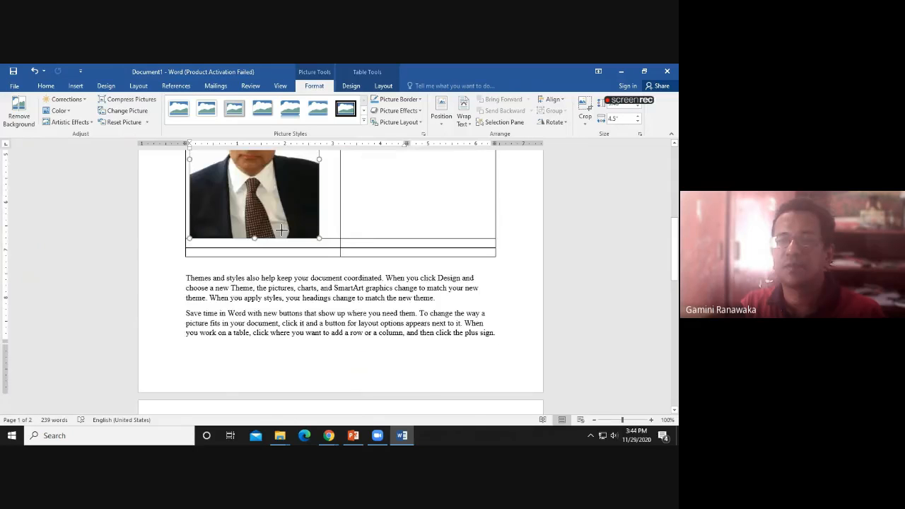
{"action": "left_click_drag", "start_coordinate": [280, 333], "coordinate": [256, 293]}
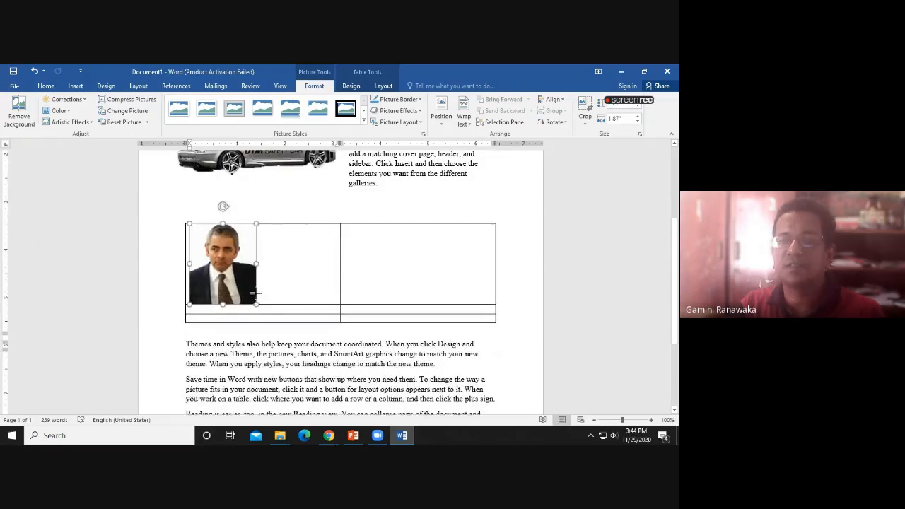
Insert the picture 3000.jpg from the Pictures folder into the first column of the table's second row
{"action": "left_click", "coordinate": [249, 313]}
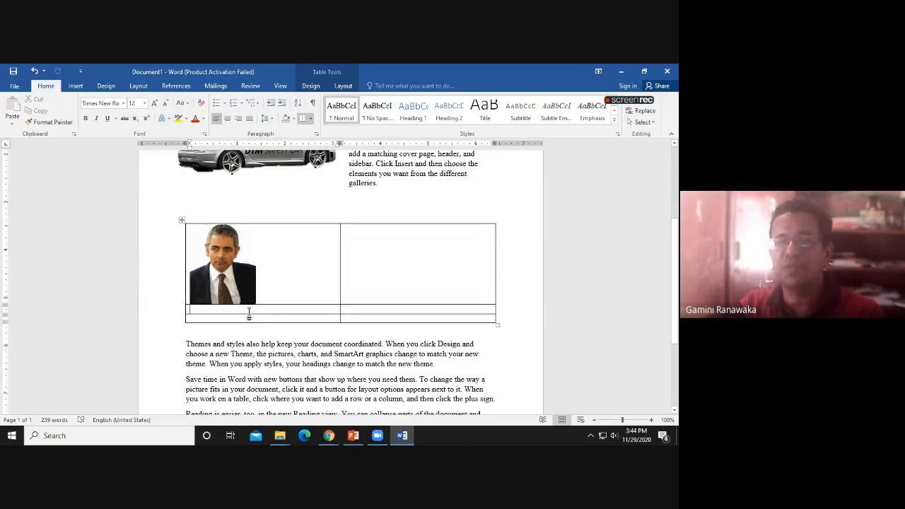
{"action": "left_click", "coordinate": [76, 85]}
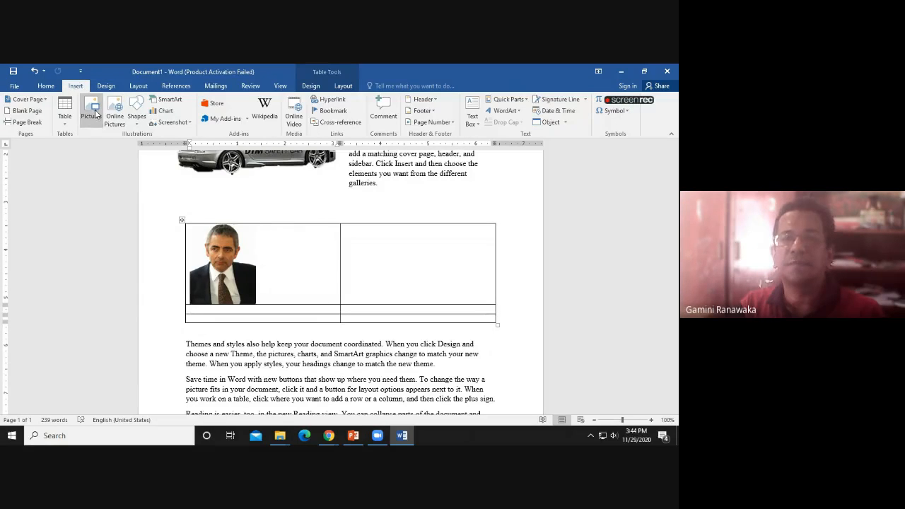
{"action": "left_click", "coordinate": [96, 114]}
{"action": "left_click", "coordinate": [232, 225]}
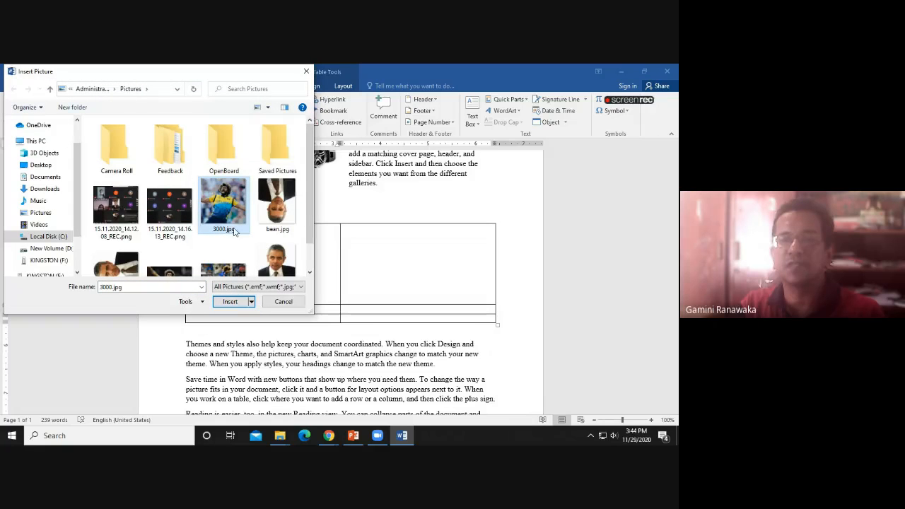
{"action": "left_click", "coordinate": [230, 301]}
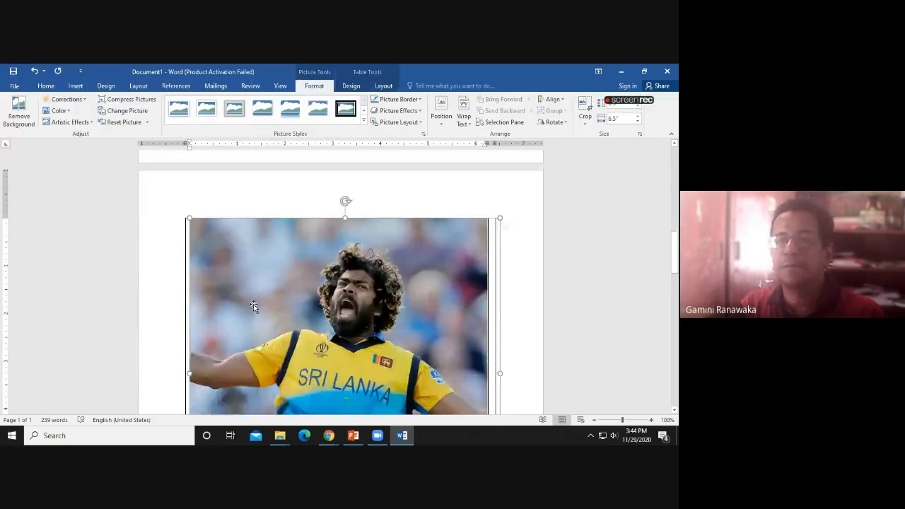
Shrink the cricketer picture proportionally to 1.39" wide and narrow the table's first column to just fit the pictures
{"action": "scroll", "coordinate": [253, 306], "scroll_direction": "down", "scroll_amount": 4}
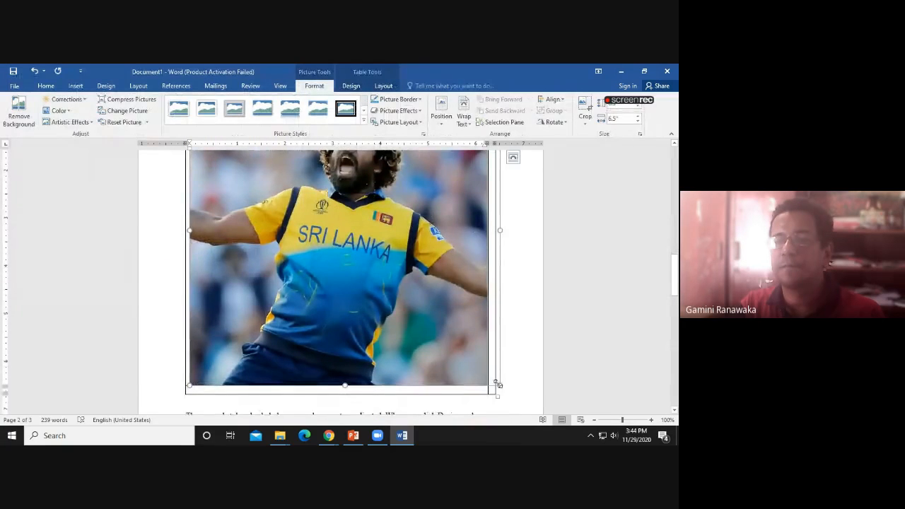
{"action": "left_click_drag", "start_coordinate": [497, 385], "coordinate": [277, 204]}
{"action": "scroll", "coordinate": [277, 204], "scroll_direction": "up", "scroll_amount": 5}
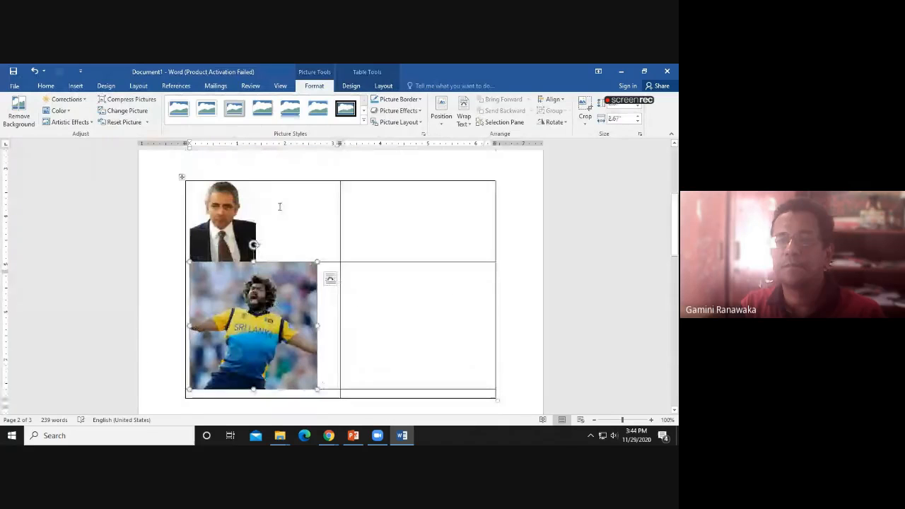
{"action": "left_click_drag", "start_coordinate": [319, 400], "coordinate": [256, 338]}
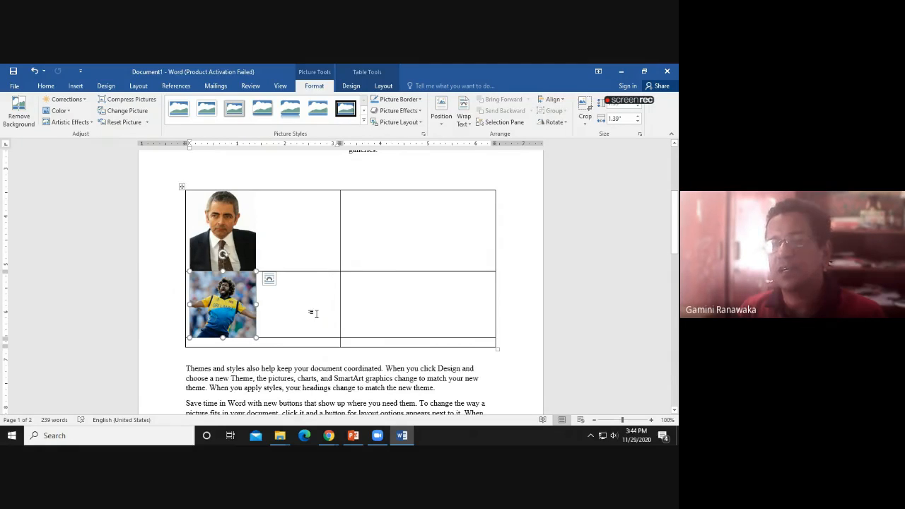
{"action": "left_click_drag", "start_coordinate": [340, 252], "coordinate": [266, 260]}
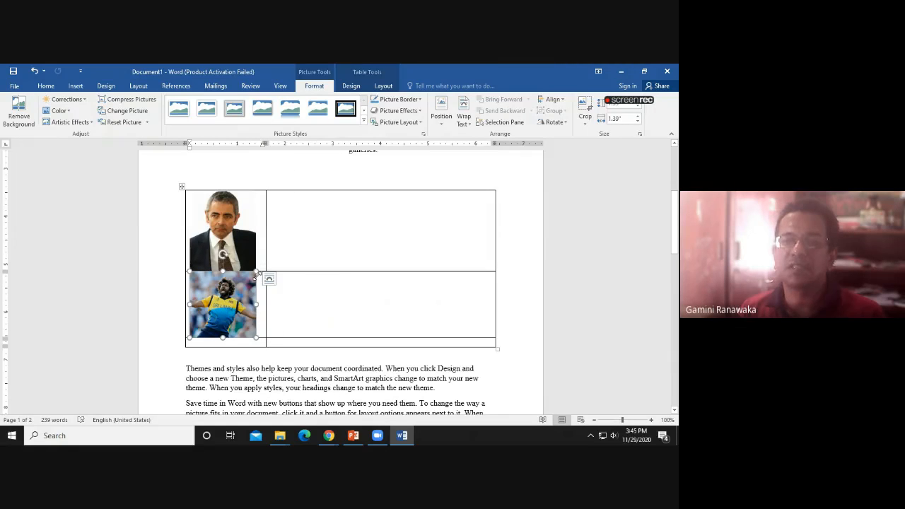
Move the "Themes and styles" paragraph text into the second column's first row and paste the same text into the second row
{"action": "left_click_drag", "start_coordinate": [187, 367], "coordinate": [425, 384]}
{"action": "key", "text": "ctrl+c"}
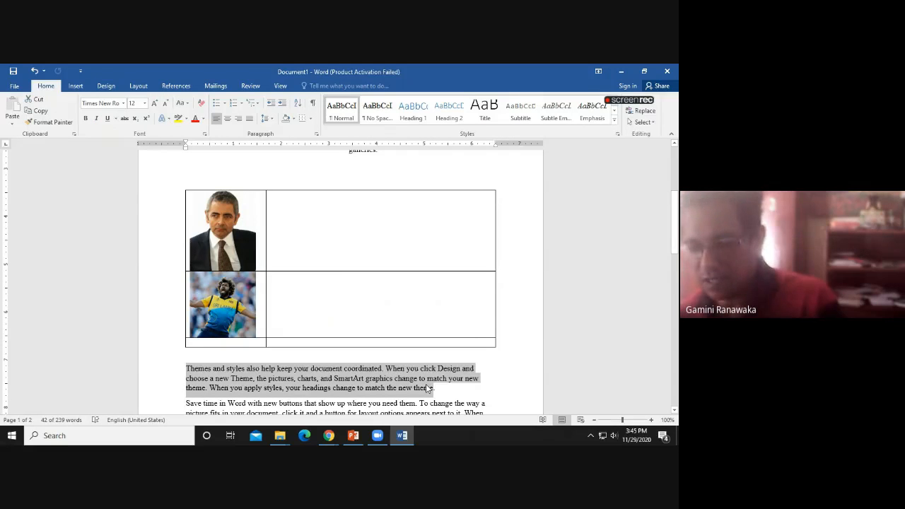
{"action": "key", "text": "Delete"}
{"action": "left_click", "coordinate": [334, 220]}
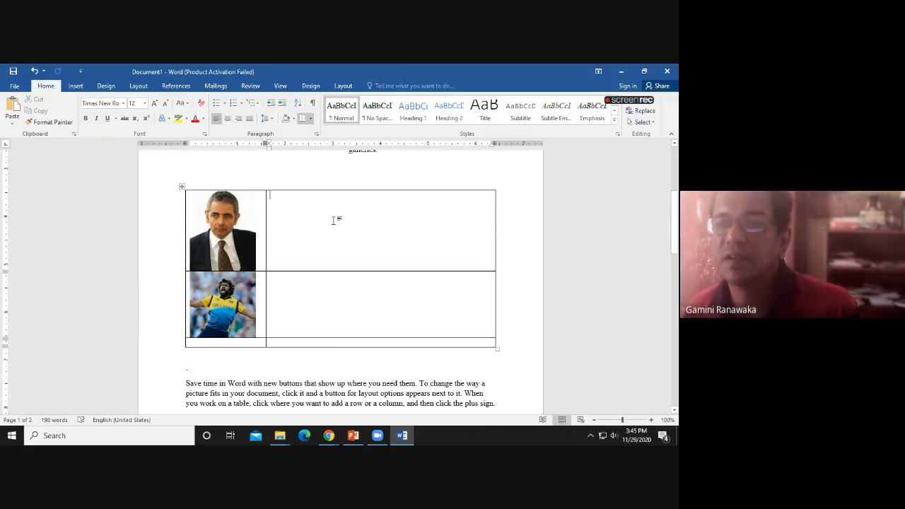
{"action": "key", "text": "ctrl+v"}
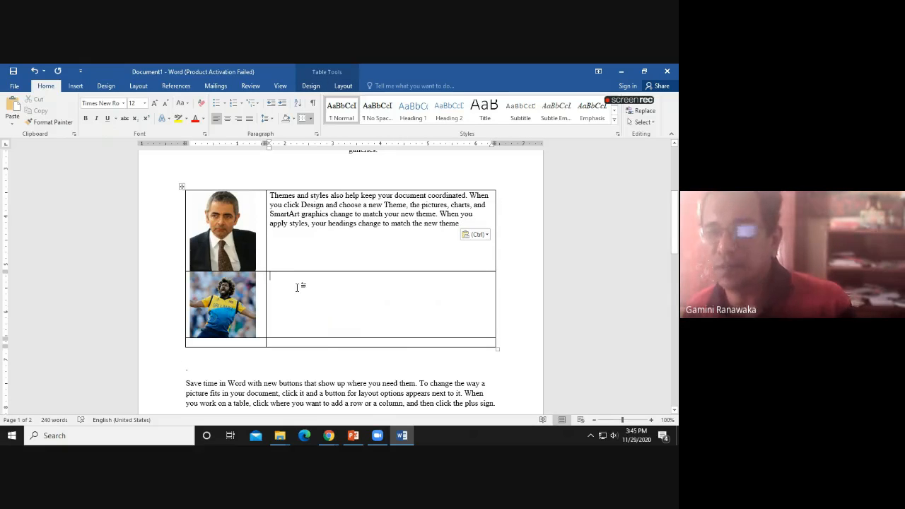
{"action": "type", "text": "Themes and styles also help keep your document coordinated. When you click Design and choose a new Theme, the pictures, charts, and SmartArt graphics change to match your new theme. When you apply styles, your headings change to match the new theme"}
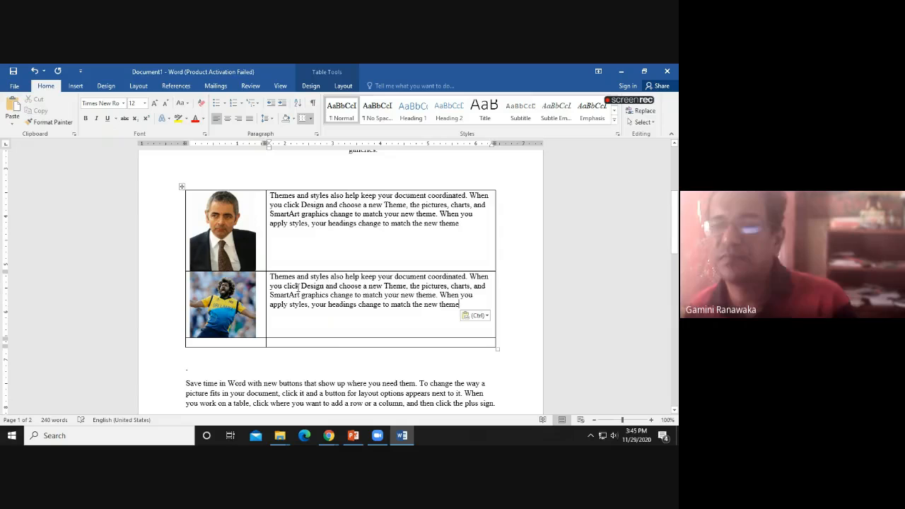
Remove all borders from the whole picture-and-text table with No Border
{"action": "scroll", "coordinate": [299, 286], "scroll_direction": "up", "scroll_amount": 3}
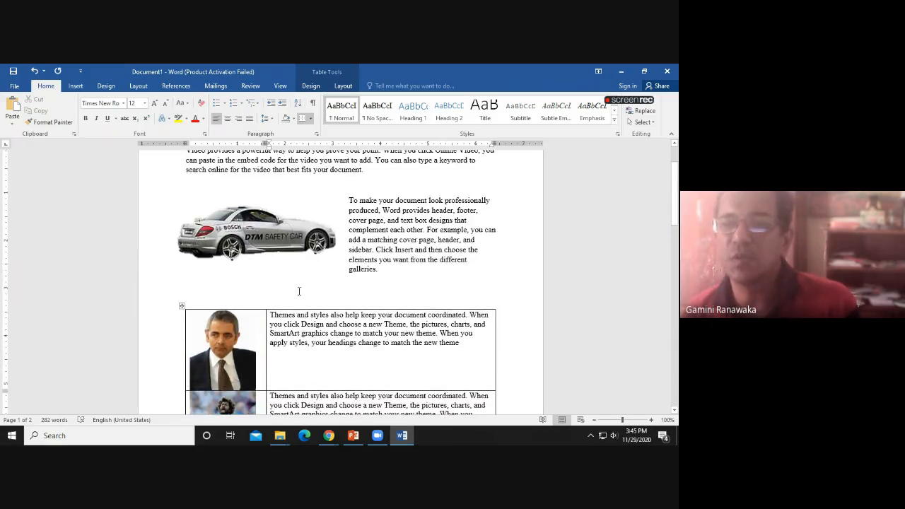
{"action": "left_click", "coordinate": [183, 305]}
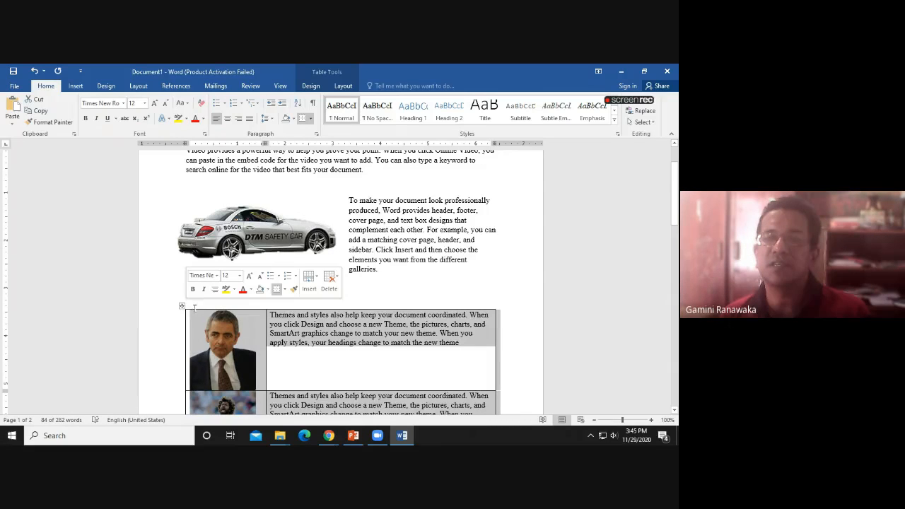
{"action": "left_click", "coordinate": [285, 290]}
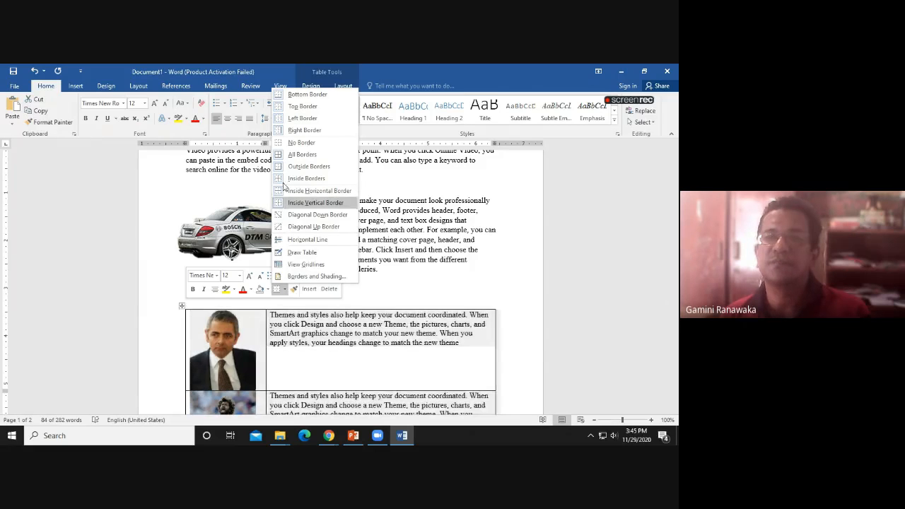
{"action": "left_click", "coordinate": [302, 142]}
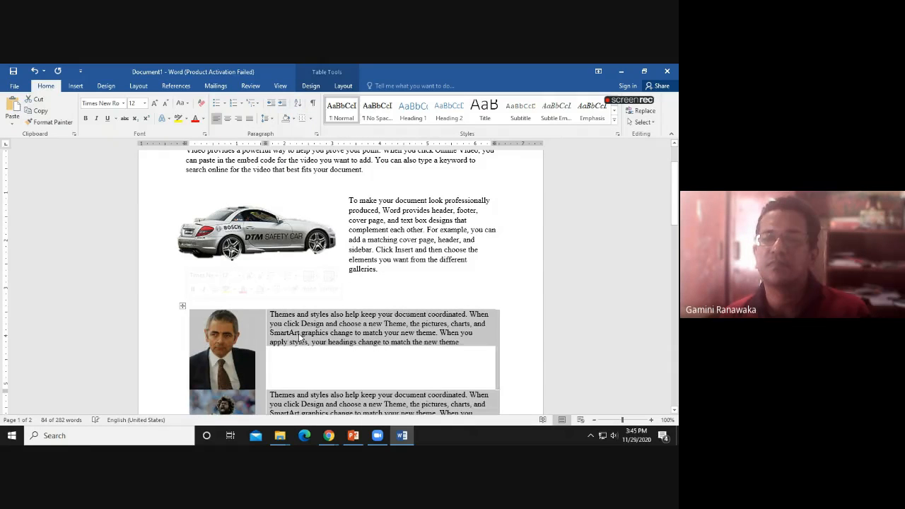
{"action": "left_click", "coordinate": [304, 367]}
{"action": "scroll", "coordinate": [305, 365], "scroll_direction": "down", "scroll_amount": 3}
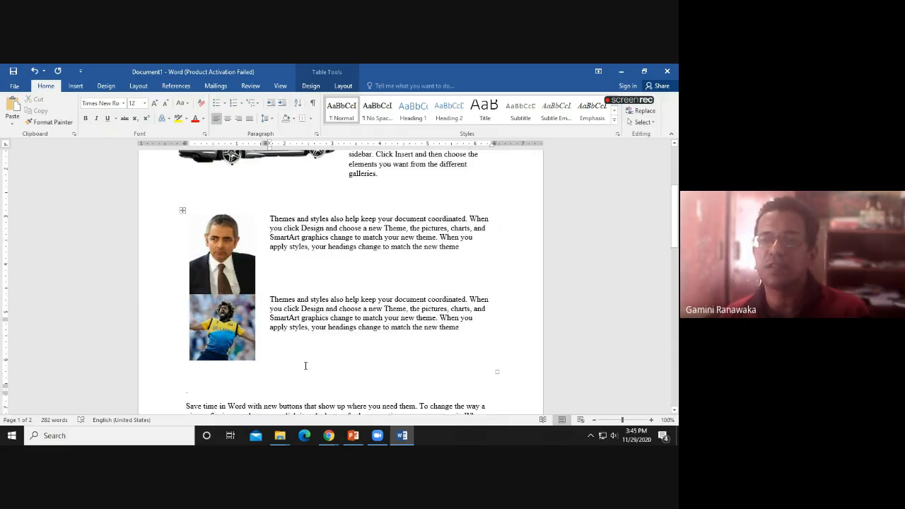
Shade the first row's text cell in a light blue theme color
{"action": "scroll", "coordinate": [306, 364], "scroll_direction": "up", "scroll_amount": 1}
{"action": "scroll", "coordinate": [305, 359], "scroll_direction": "up", "scroll_amount": 1}
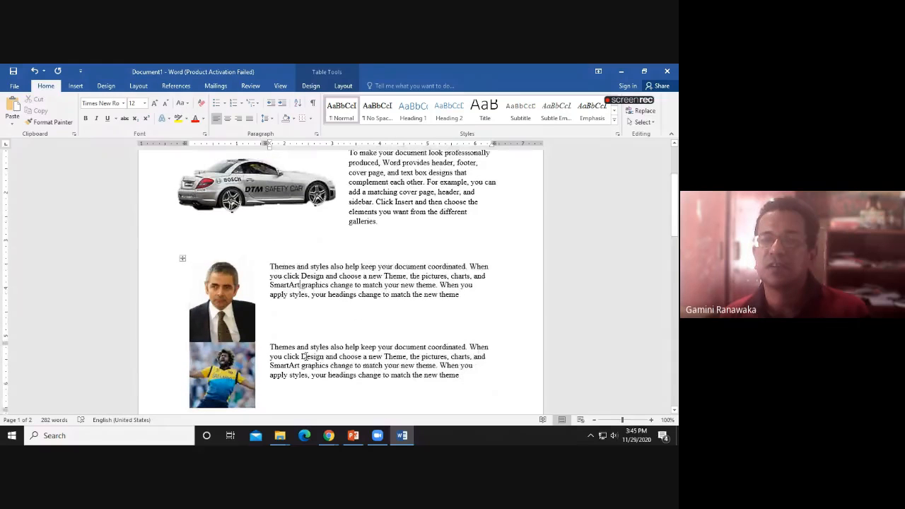
{"action": "left_click", "coordinate": [290, 313]}
{"action": "right_click", "coordinate": [287, 312]}
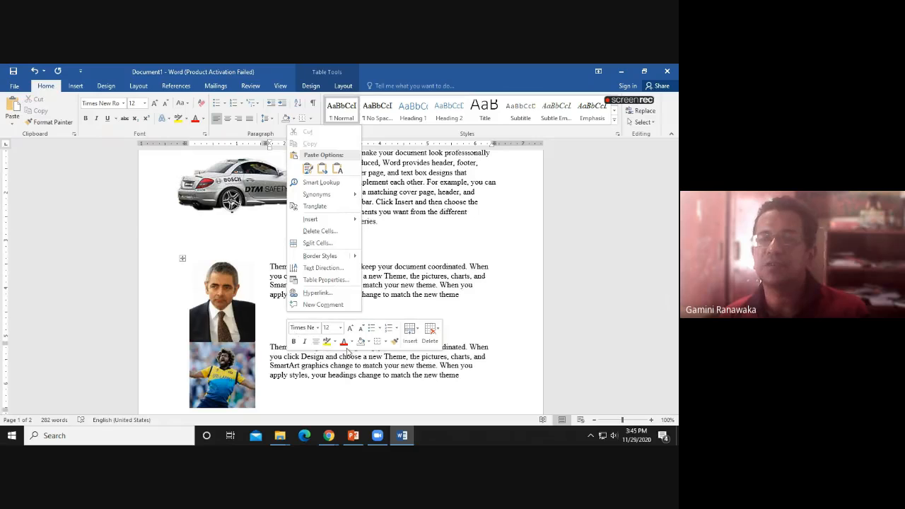
{"action": "left_click", "coordinate": [368, 342]}
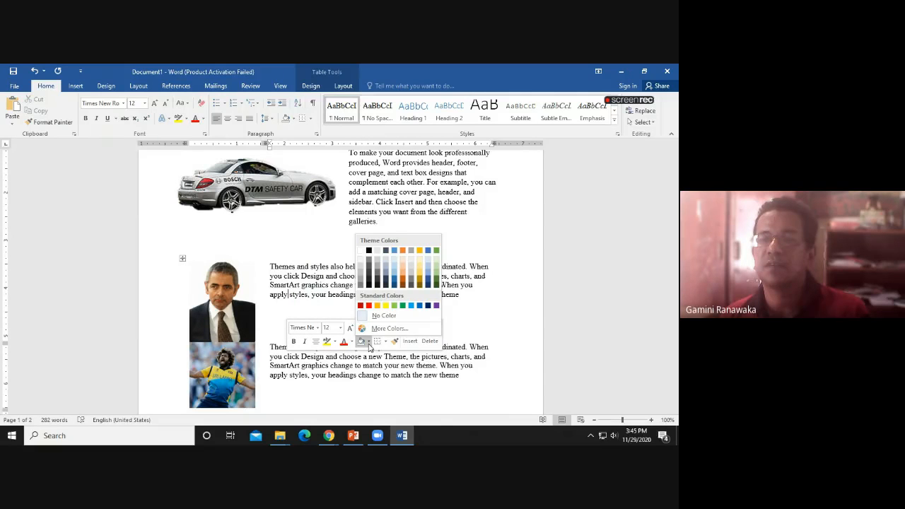
{"action": "left_click", "coordinate": [394, 264]}
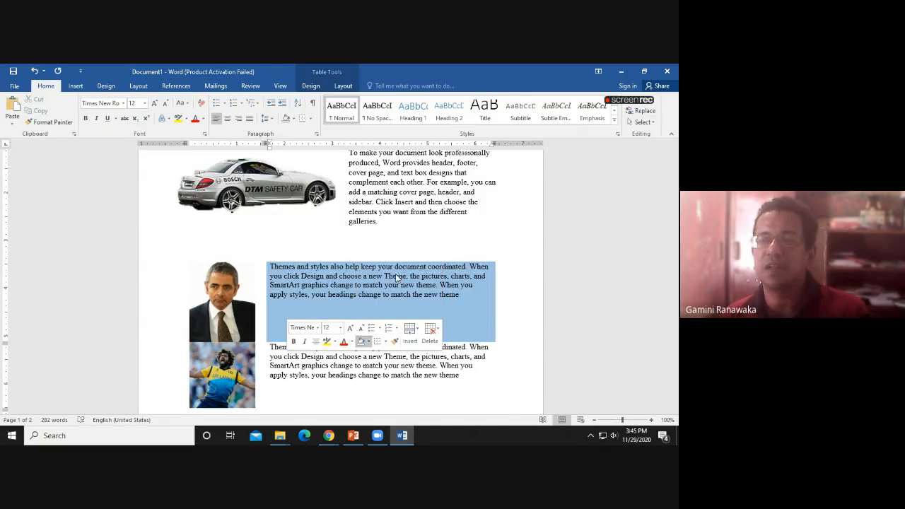
Shade the second row's text cell in a light orange theme color
{"action": "right_click", "coordinate": [321, 364]}
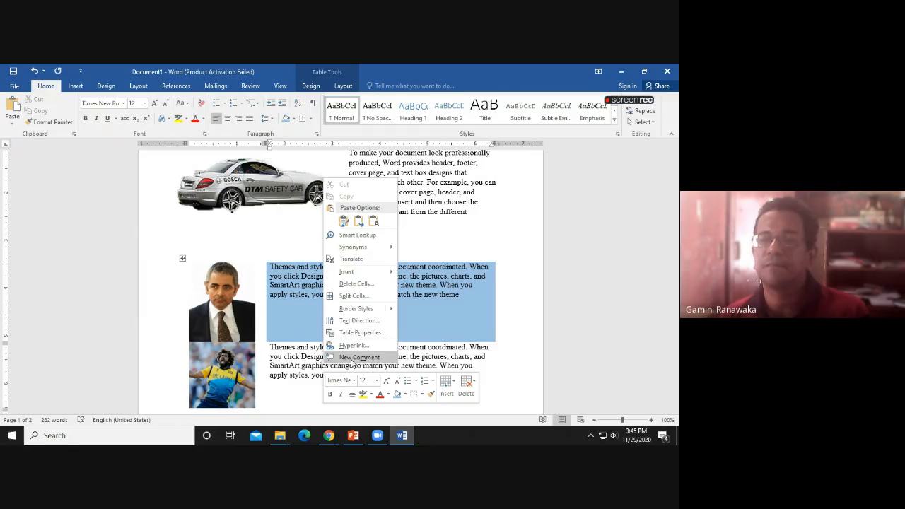
{"action": "left_click", "coordinate": [289, 389]}
{"action": "right_click", "coordinate": [285, 389]}
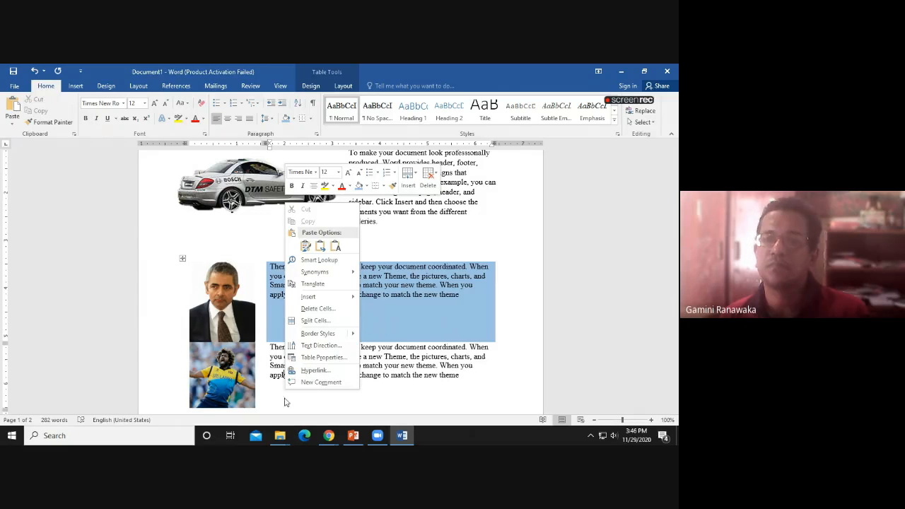
{"action": "left_click", "coordinate": [285, 402]}
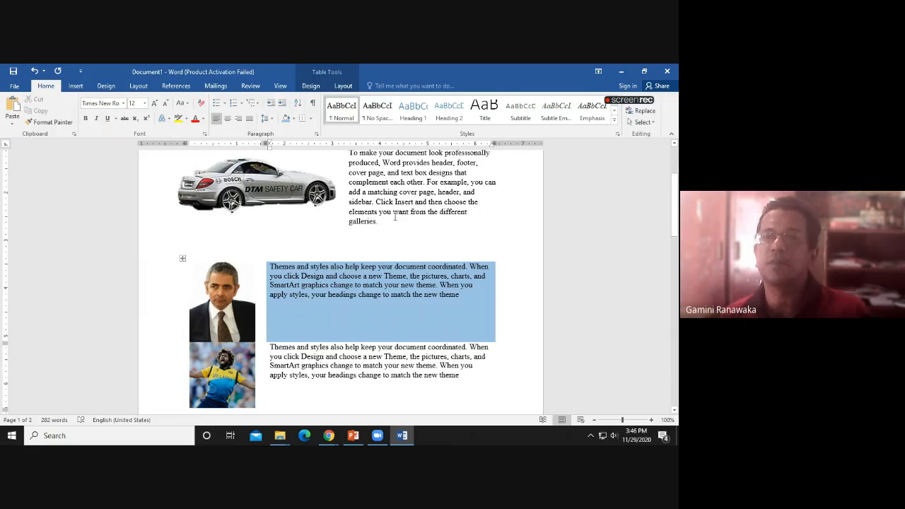
{"action": "left_click", "coordinate": [309, 88]}
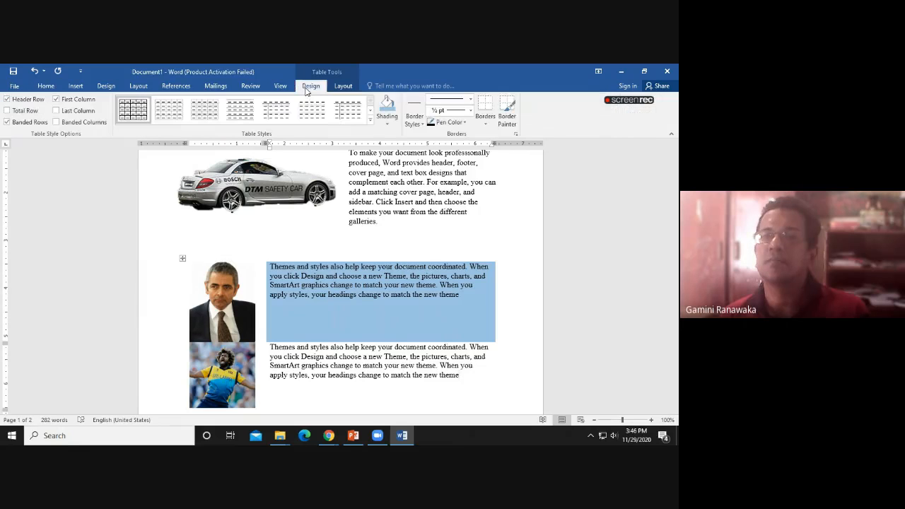
{"action": "left_click", "coordinate": [386, 125]}
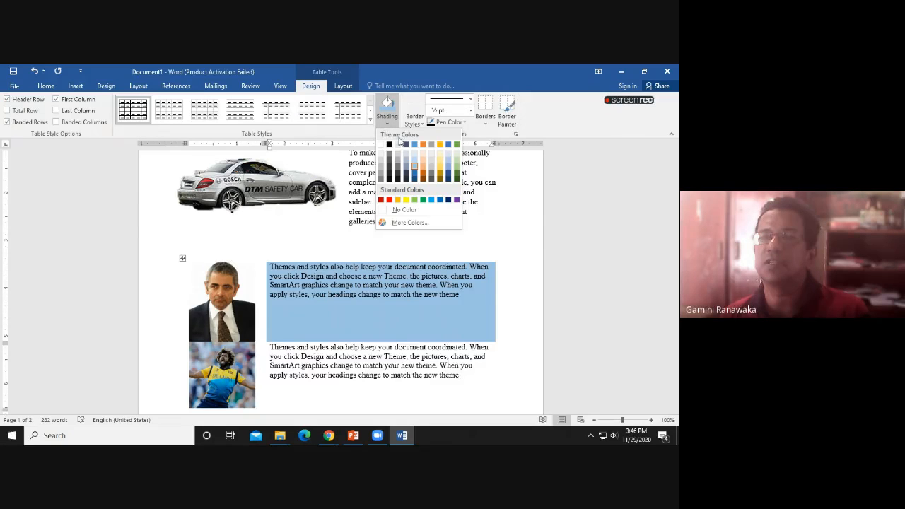
{"action": "left_click", "coordinate": [426, 170]}
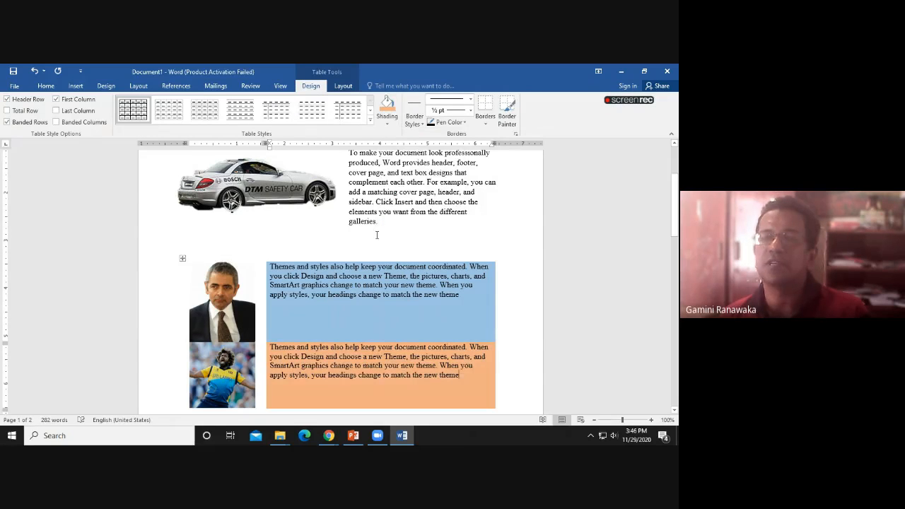
Shade both picture cells in the table's first column with a bright blue standard color
{"action": "scroll", "coordinate": [377, 235], "scroll_direction": "down", "scroll_amount": 2}
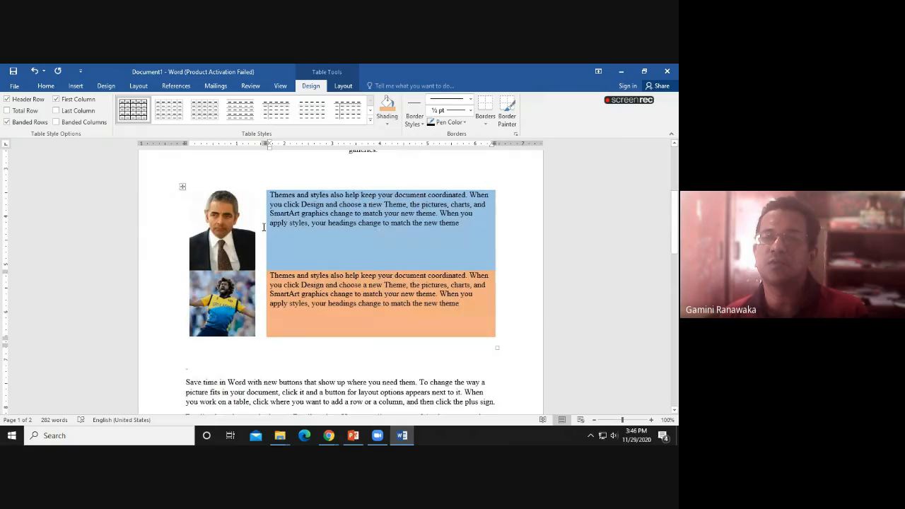
{"action": "left_click_drag", "start_coordinate": [265, 263], "coordinate": [261, 285]}
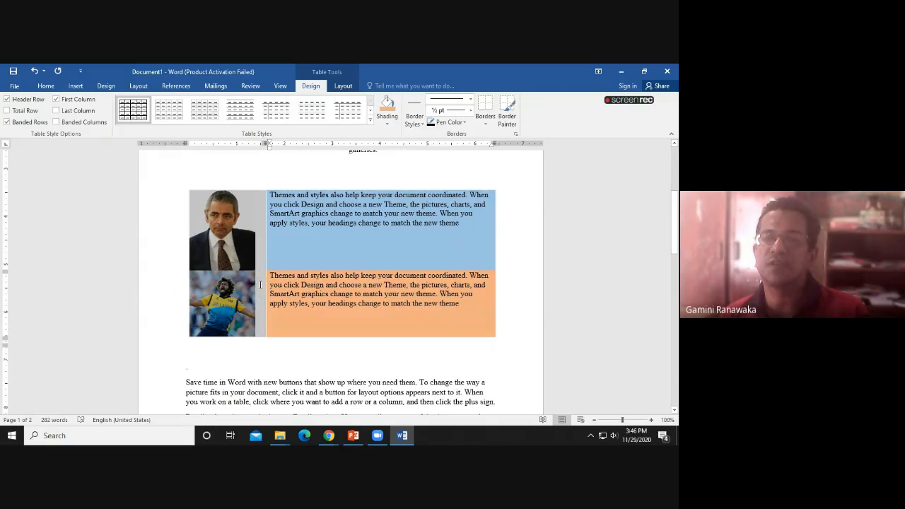
{"action": "left_click", "coordinate": [387, 125]}
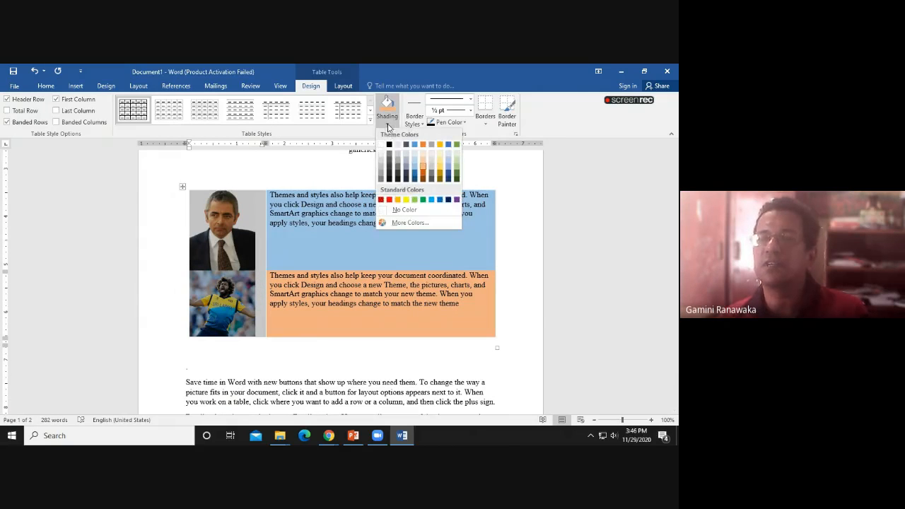
{"action": "left_click", "coordinate": [439, 200]}
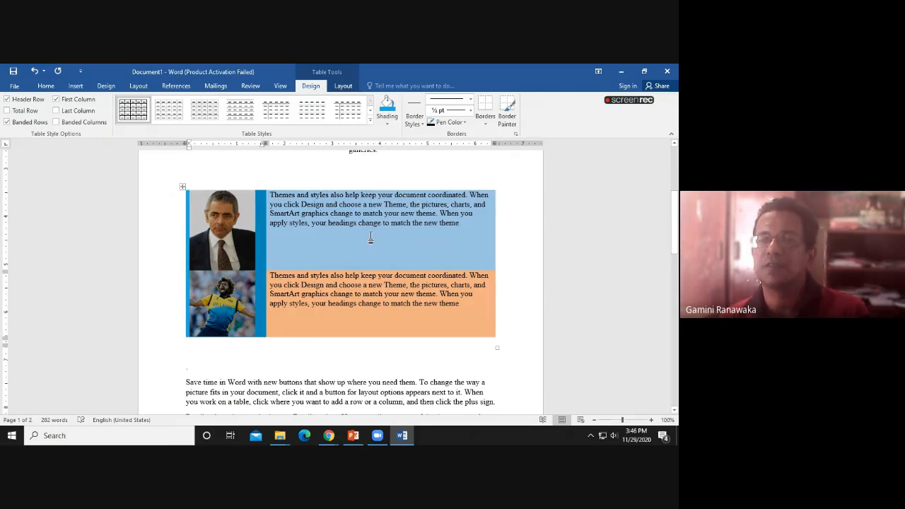
{"action": "scroll", "coordinate": [370, 238], "scroll_direction": "up", "scroll_amount": 1}
{"action": "scroll", "coordinate": [359, 267], "scroll_direction": "down", "scroll_amount": 3}
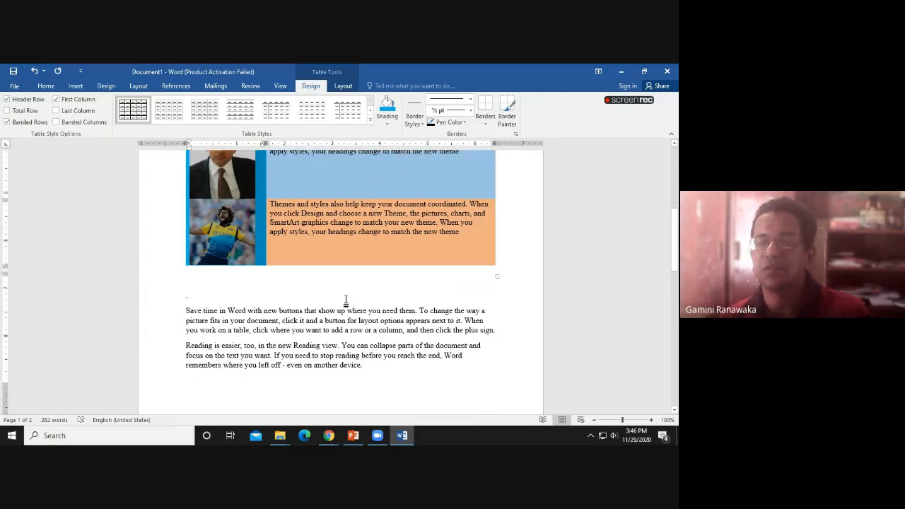
{"action": "left_click", "coordinate": [346, 300]}
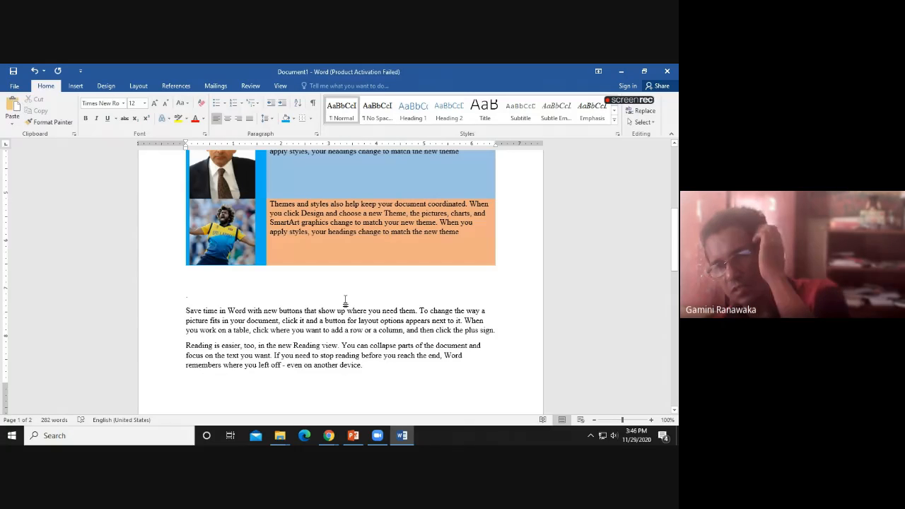
Position the car picture in the top left of the page with square text wrapping
{"action": "scroll", "coordinate": [343, 301], "scroll_direction": "up", "scroll_amount": 4}
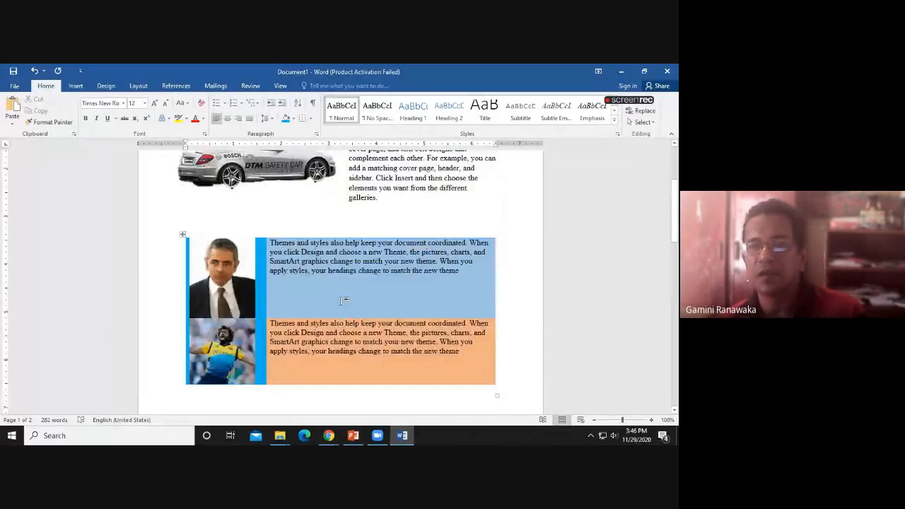
{"action": "scroll", "coordinate": [344, 300], "scroll_direction": "up", "scroll_amount": 2}
{"action": "left_click", "coordinate": [260, 239]}
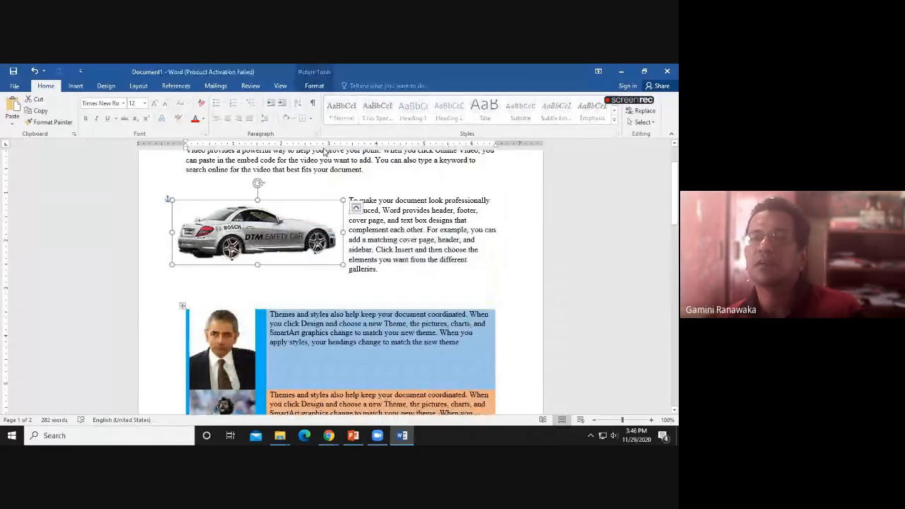
{"action": "left_click", "coordinate": [314, 86]}
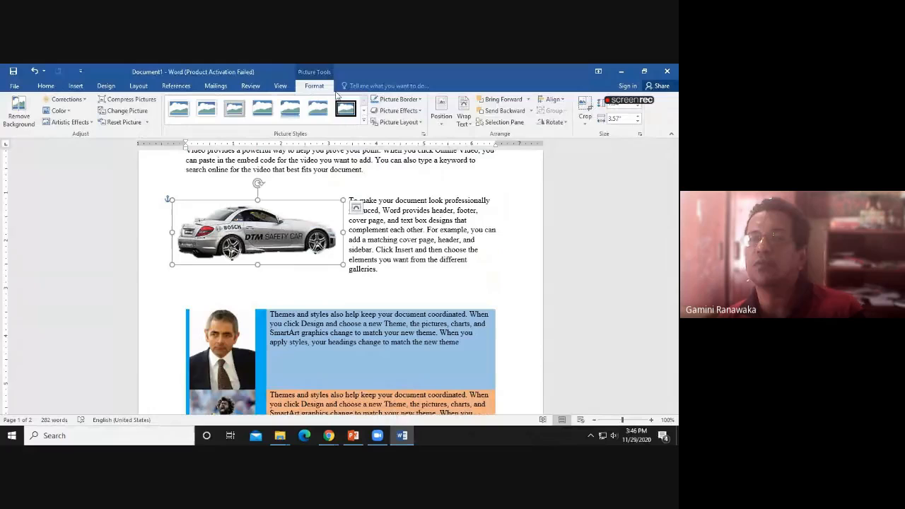
{"action": "left_click", "coordinate": [442, 118]}
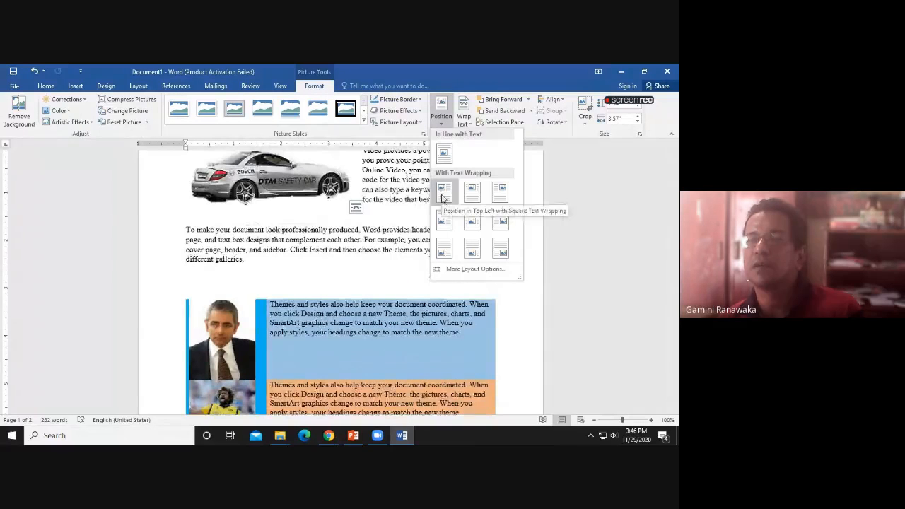
{"action": "left_click", "coordinate": [443, 193]}
{"action": "scroll", "coordinate": [186, 275], "scroll_direction": "down", "scroll_amount": 3}
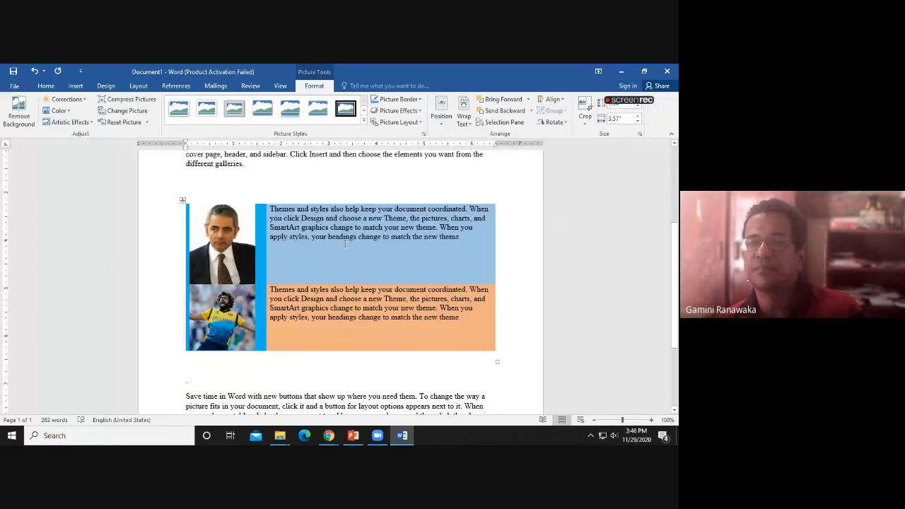
{"action": "scroll", "coordinate": [346, 259], "scroll_direction": "down", "scroll_amount": 1}
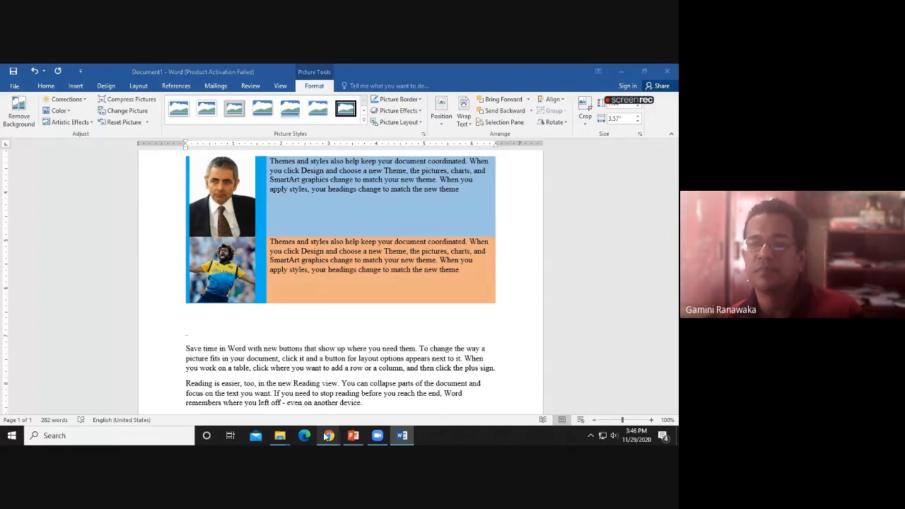
Switch to the Google Meet call in Chrome and stop the meeting recording
{"action": "left_click", "coordinate": [329, 435]}
{"action": "left_click", "coordinate": [316, 422]}
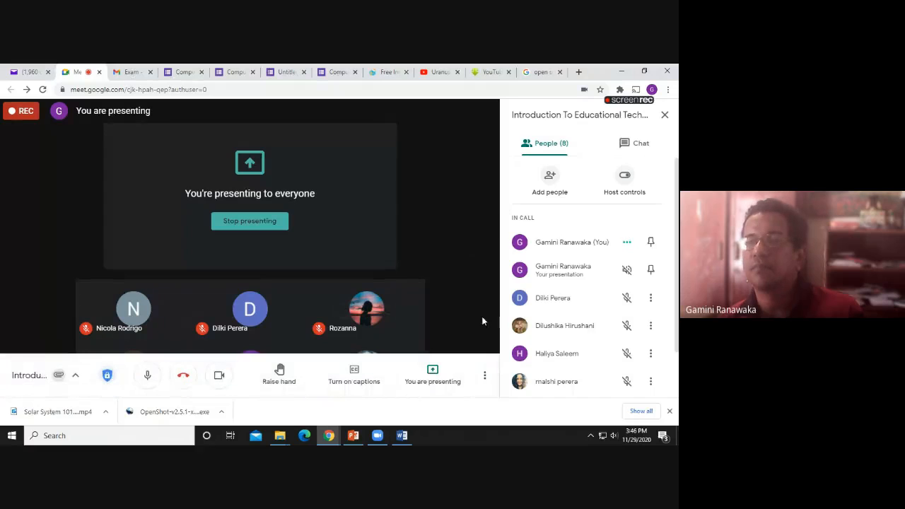
{"action": "left_click", "coordinate": [485, 376]}
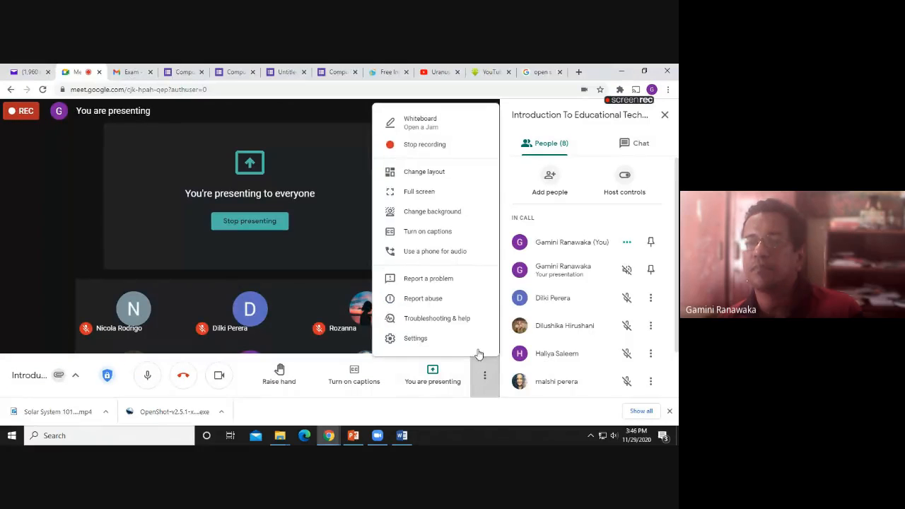
{"action": "left_click", "coordinate": [409, 147]}
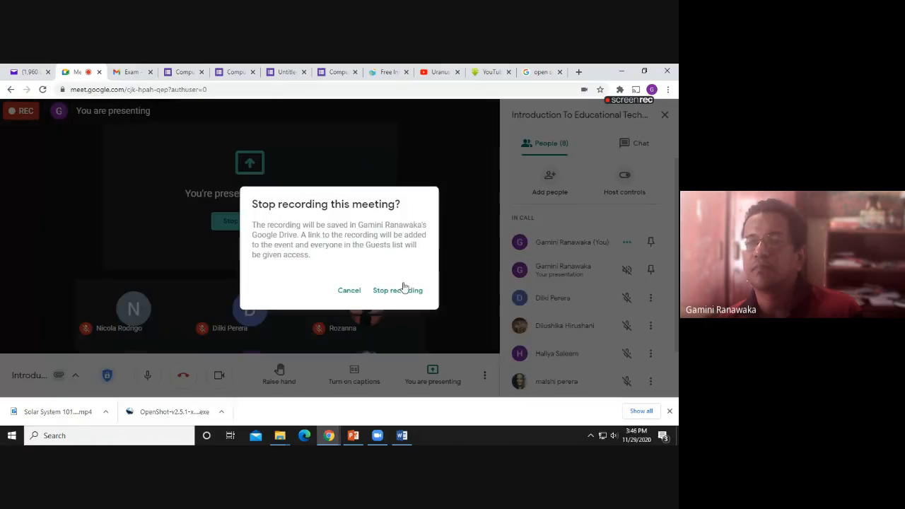